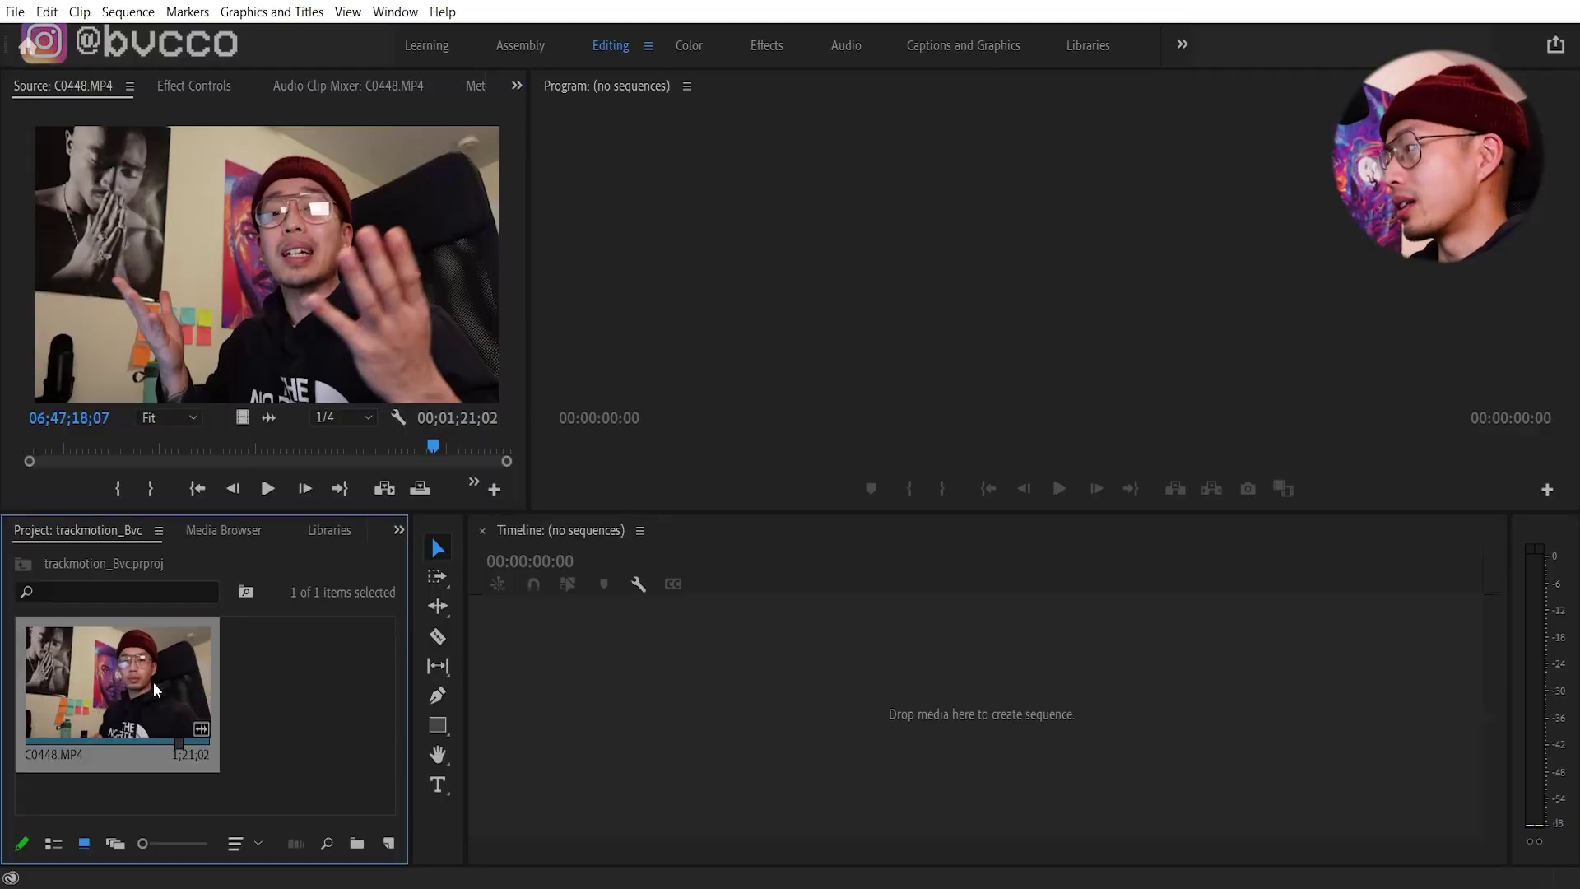
# Step: Scrub the footage to find the spinner moment and set its In point
pyautogui.click(64, 445)
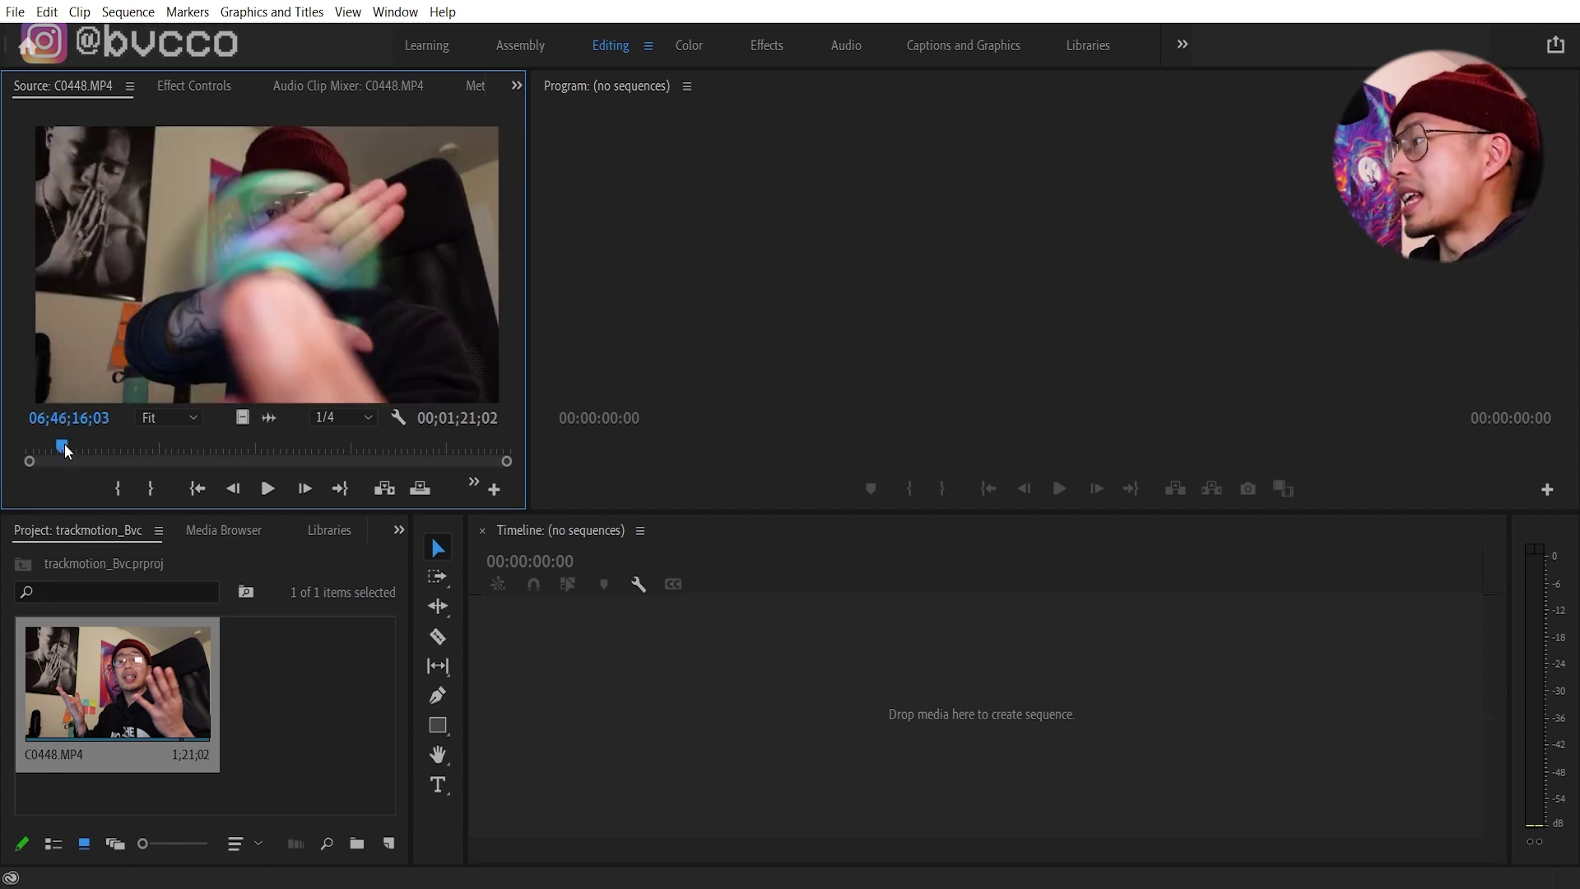
pyautogui.moveTo(65, 443); pyautogui.dragTo(314, 446)
pyautogui.press('i')
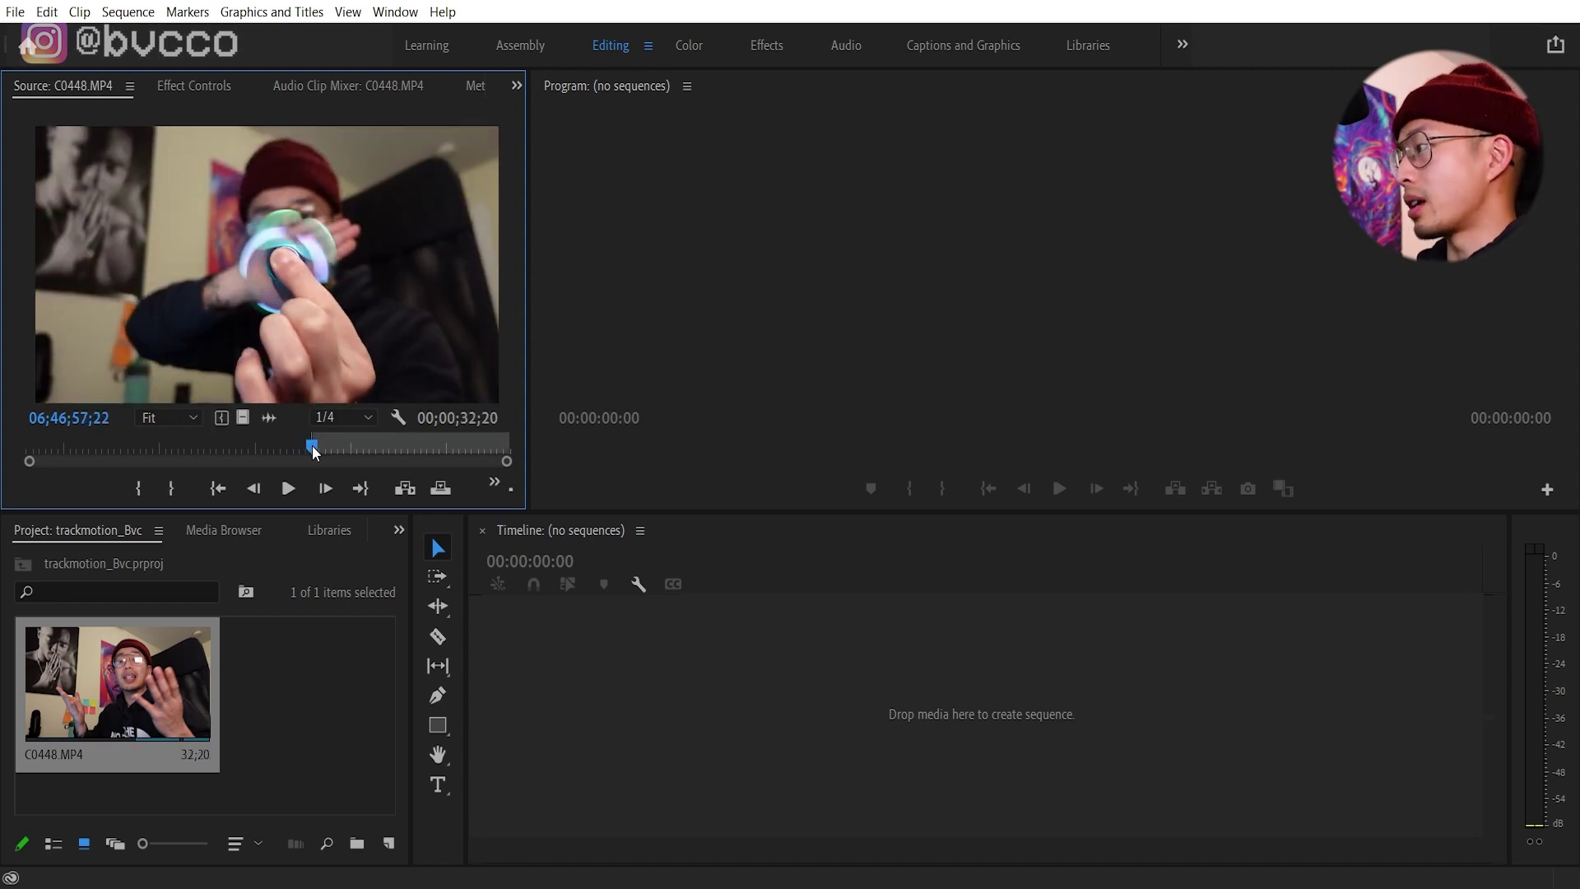
pyautogui.moveTo(314, 447); pyautogui.dragTo(283, 447)
pyautogui.press('i')
# Step: Mark the Out point about two seconds later and build sequence C0448 from the video-only portion
pyautogui.press('space')
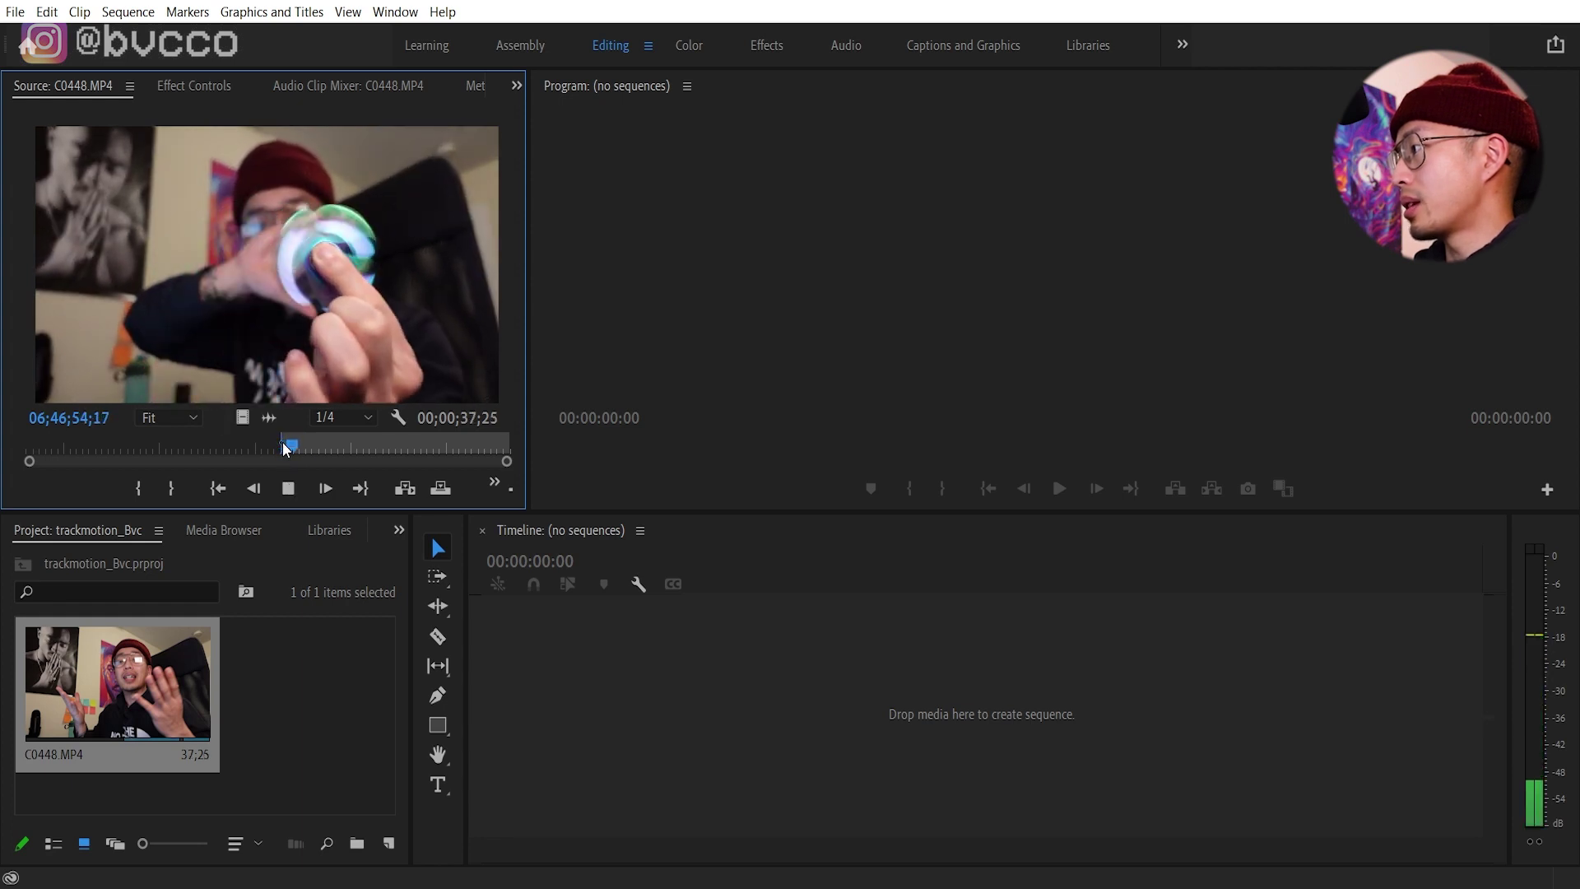
pyautogui.press('space')
pyautogui.press('o')
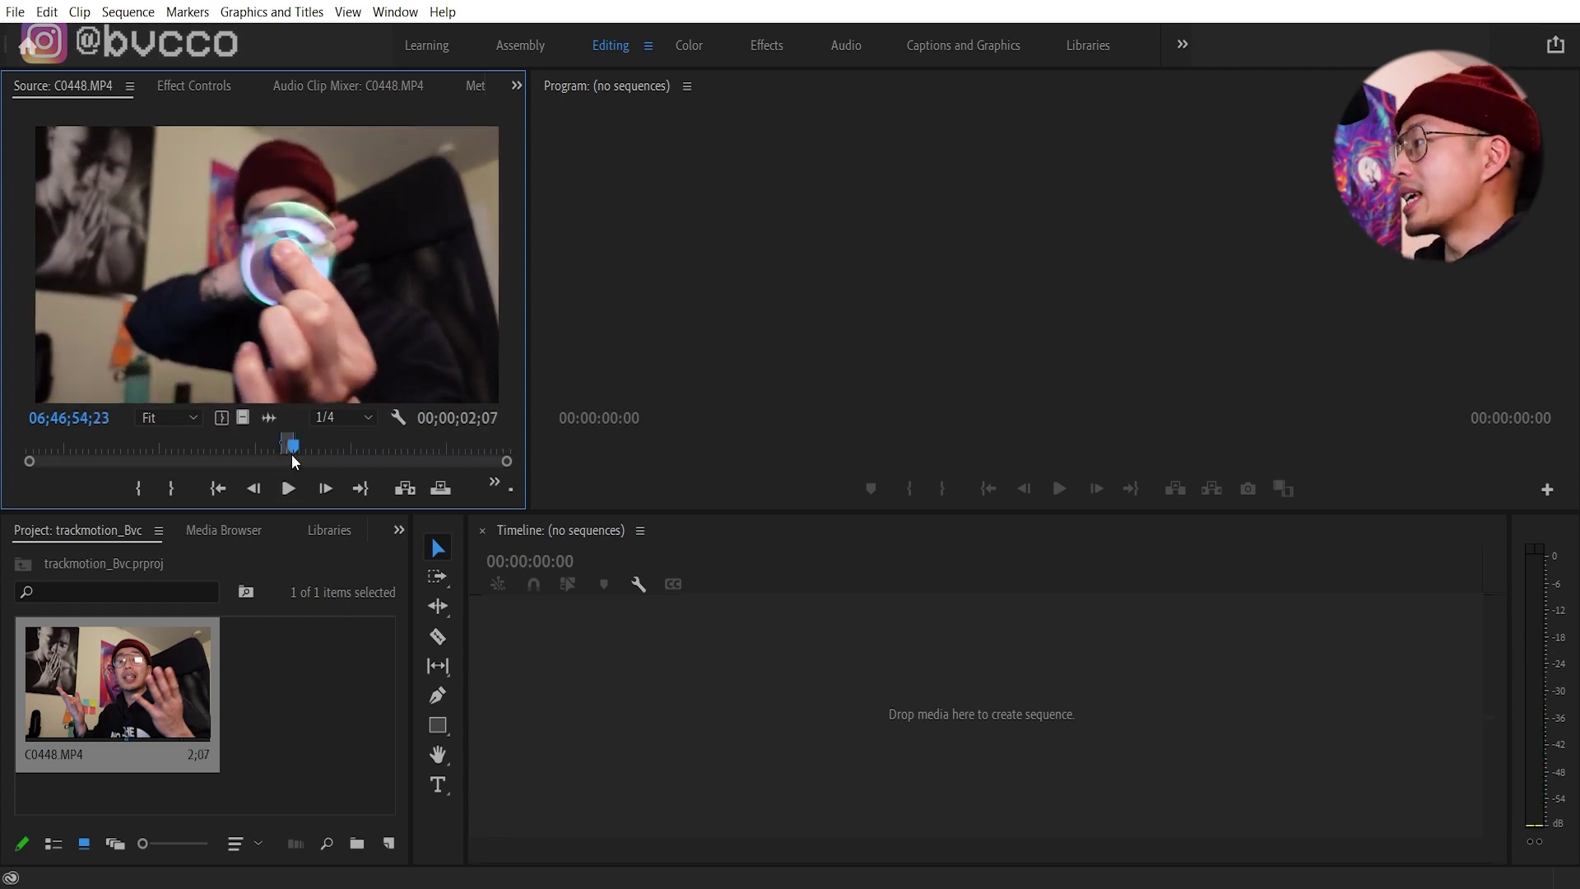
pyautogui.moveTo(243, 417); pyautogui.dragTo(243, 417)
pyautogui.moveTo(563, 642); pyautogui.dragTo(585, 701)
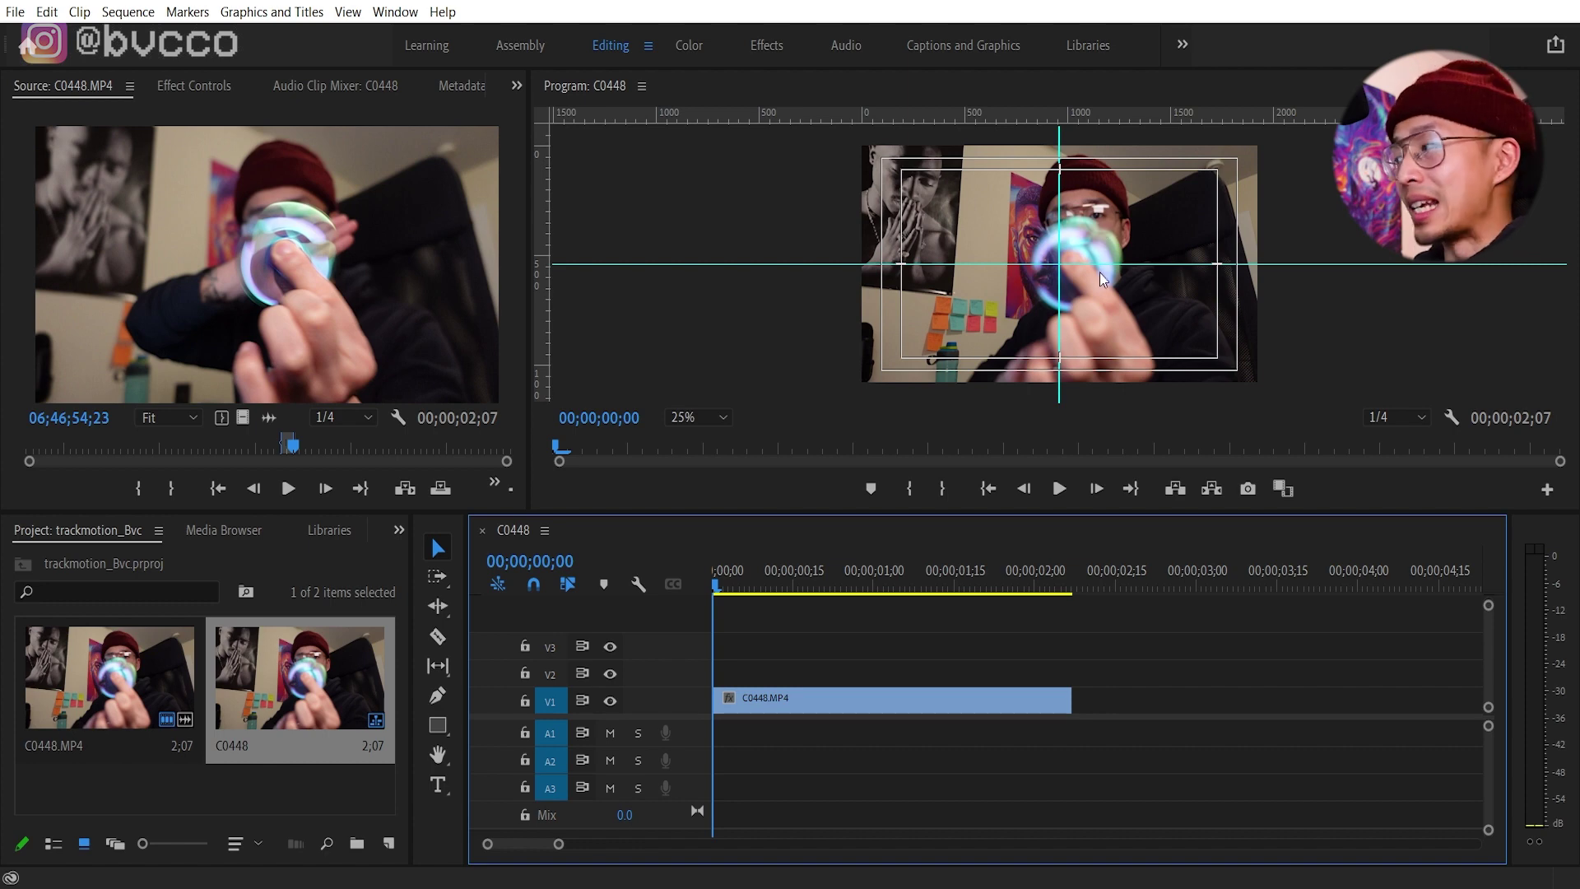
# Step: Remove the old vertical and horizontal cyan guides from the Program monitor
pyautogui.click(1061, 242)
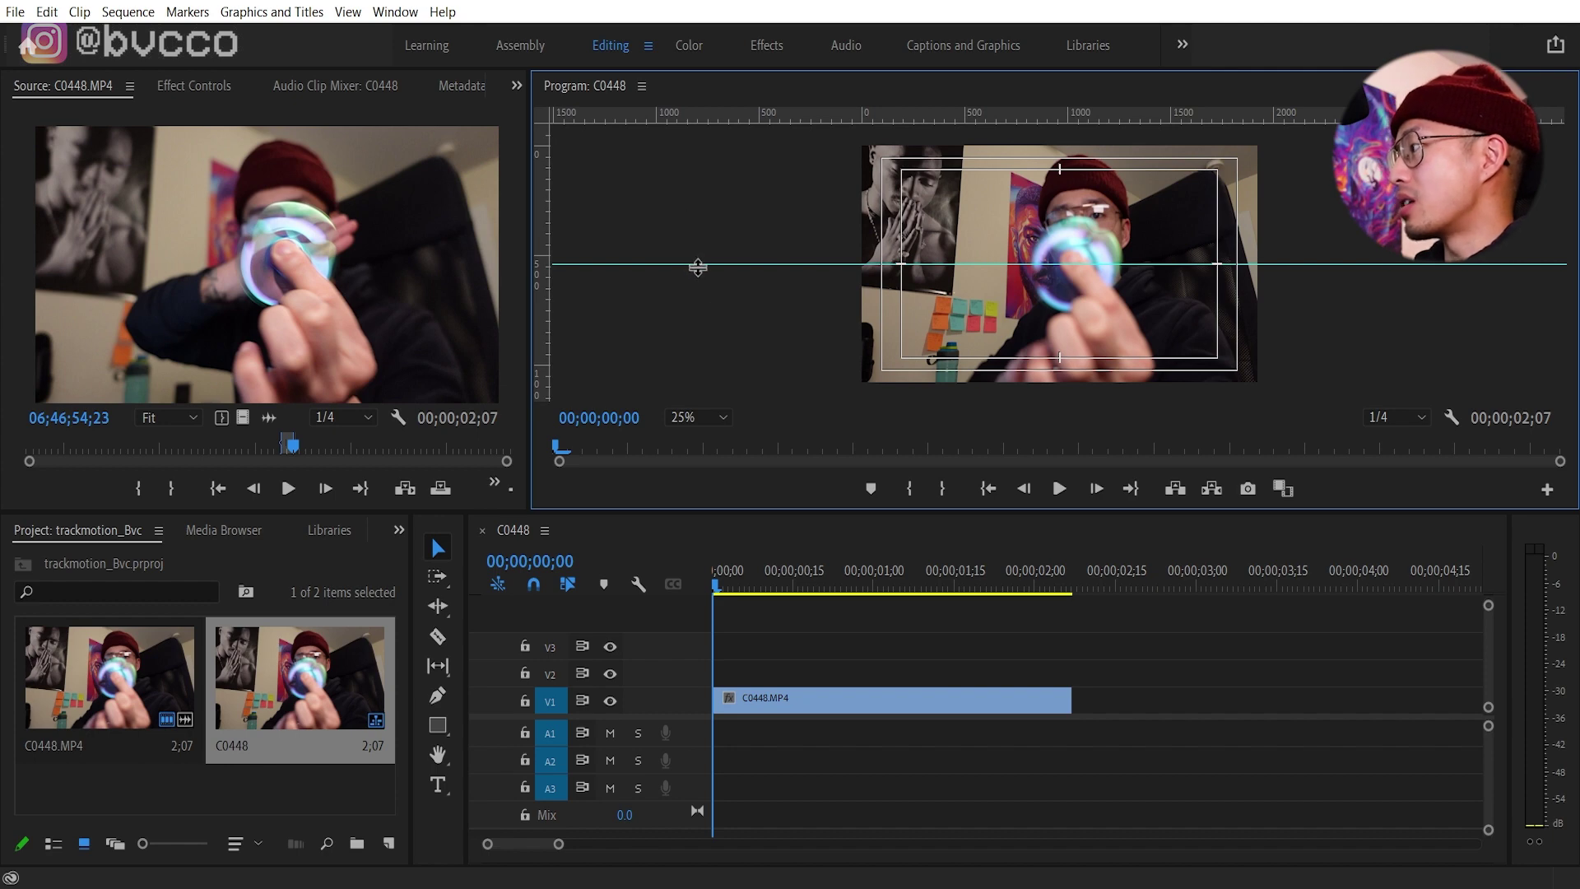
pyautogui.moveTo(689, 263); pyautogui.dragTo(708, 115)
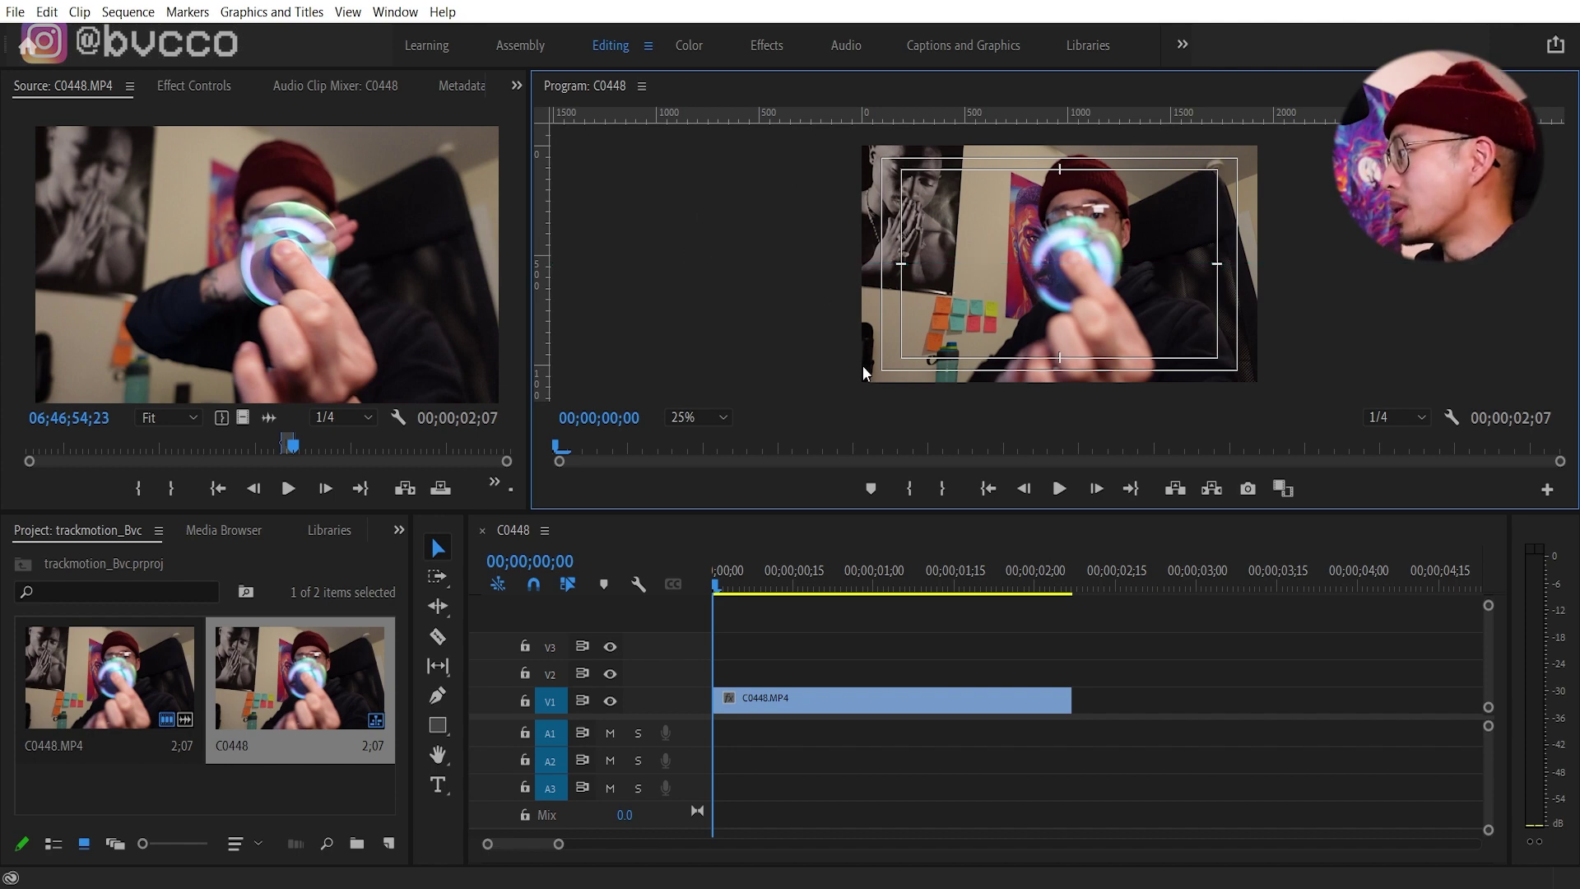
pyautogui.click(1450, 418)
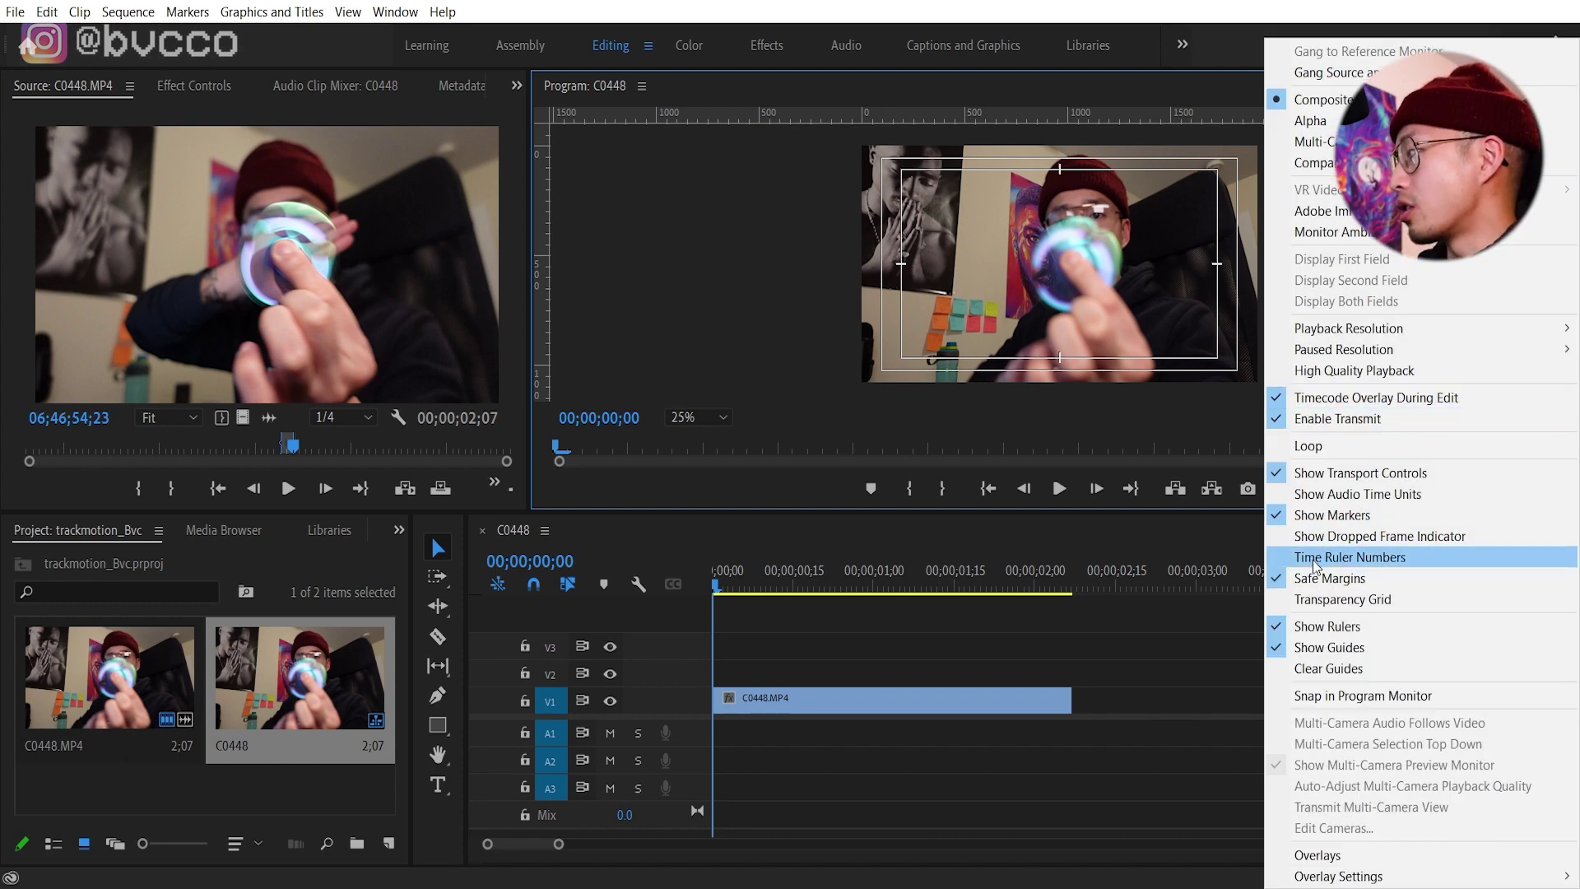
pyautogui.click(1354, 580)
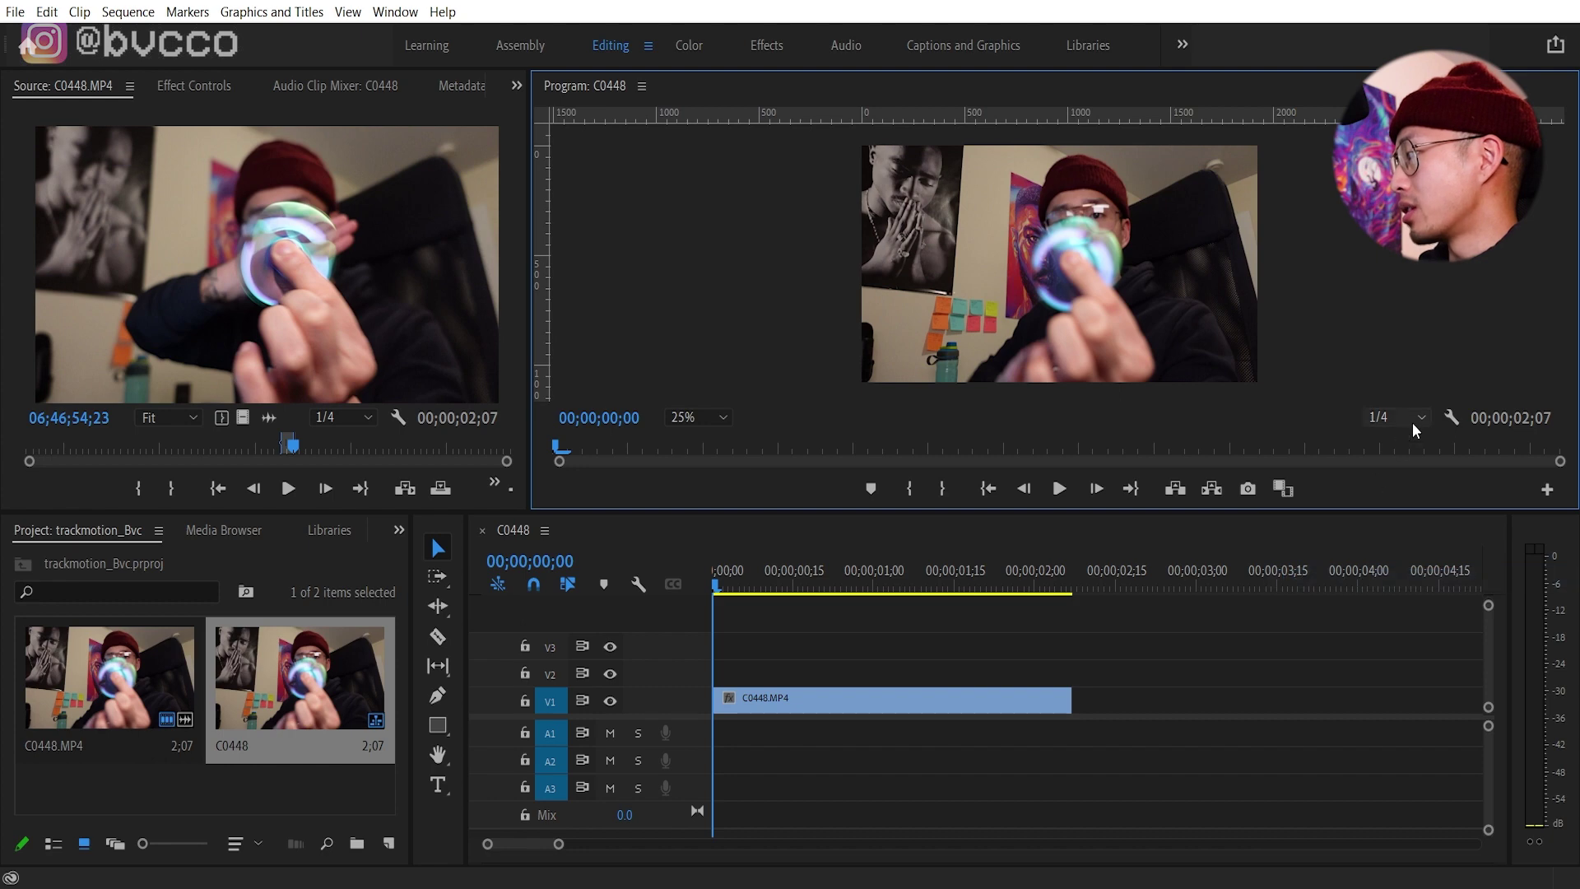
pyautogui.click(1455, 418)
pyautogui.click(1354, 580)
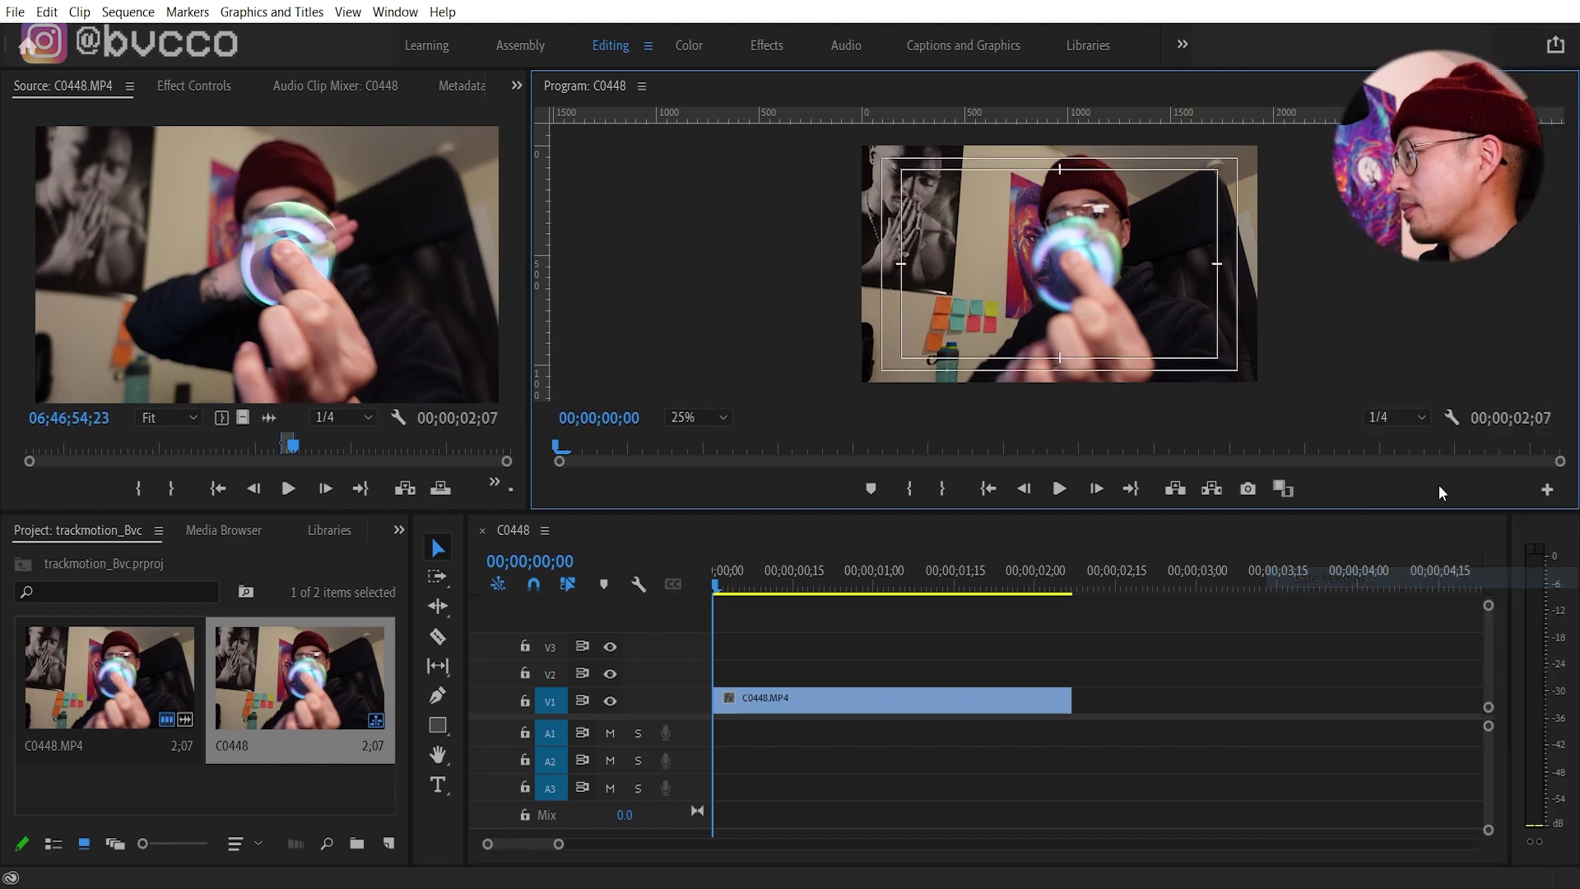
pyautogui.click(1451, 417)
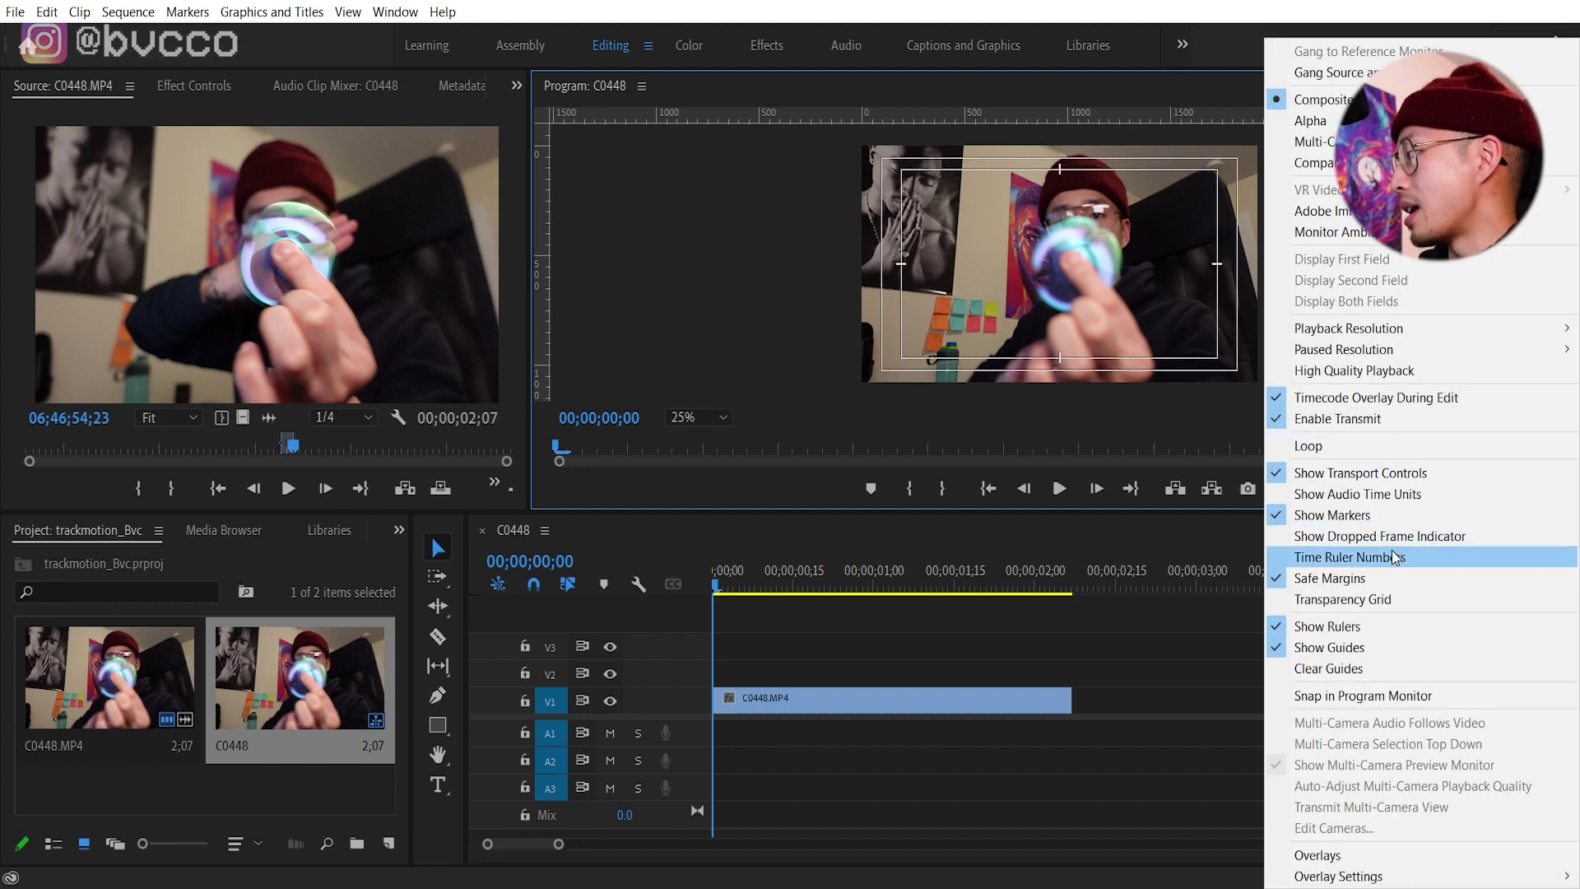
pyautogui.click(1370, 647)
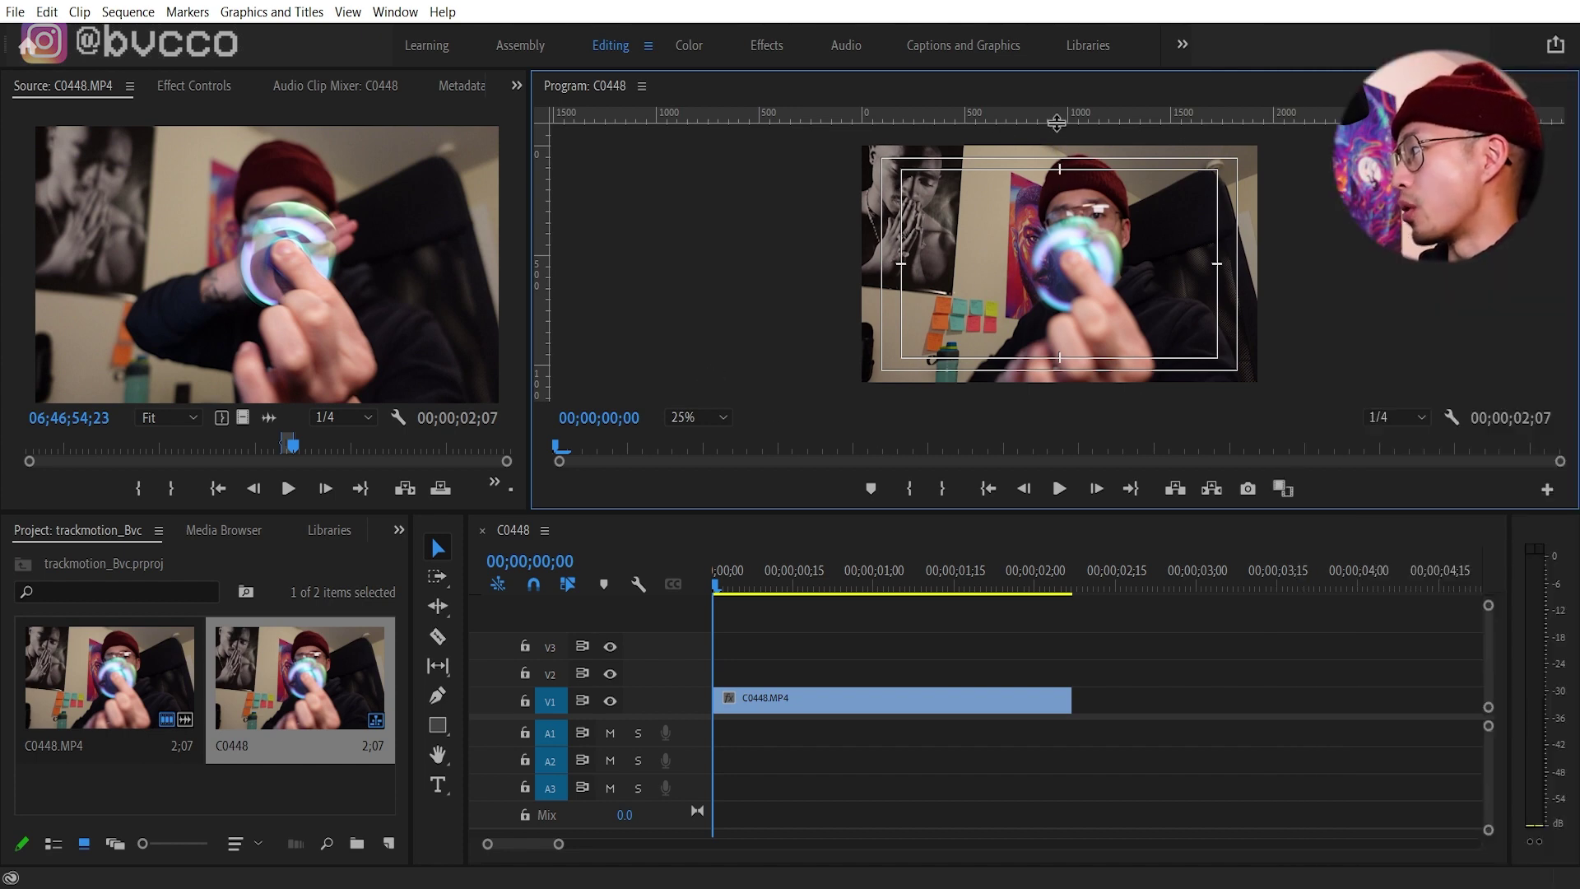
# Step: Add horizontal and vertical guides crossing the frame centre, then show the V1 clip's Effect Controls
pyautogui.moveTo(1056, 112); pyautogui.dragTo(1057, 265)
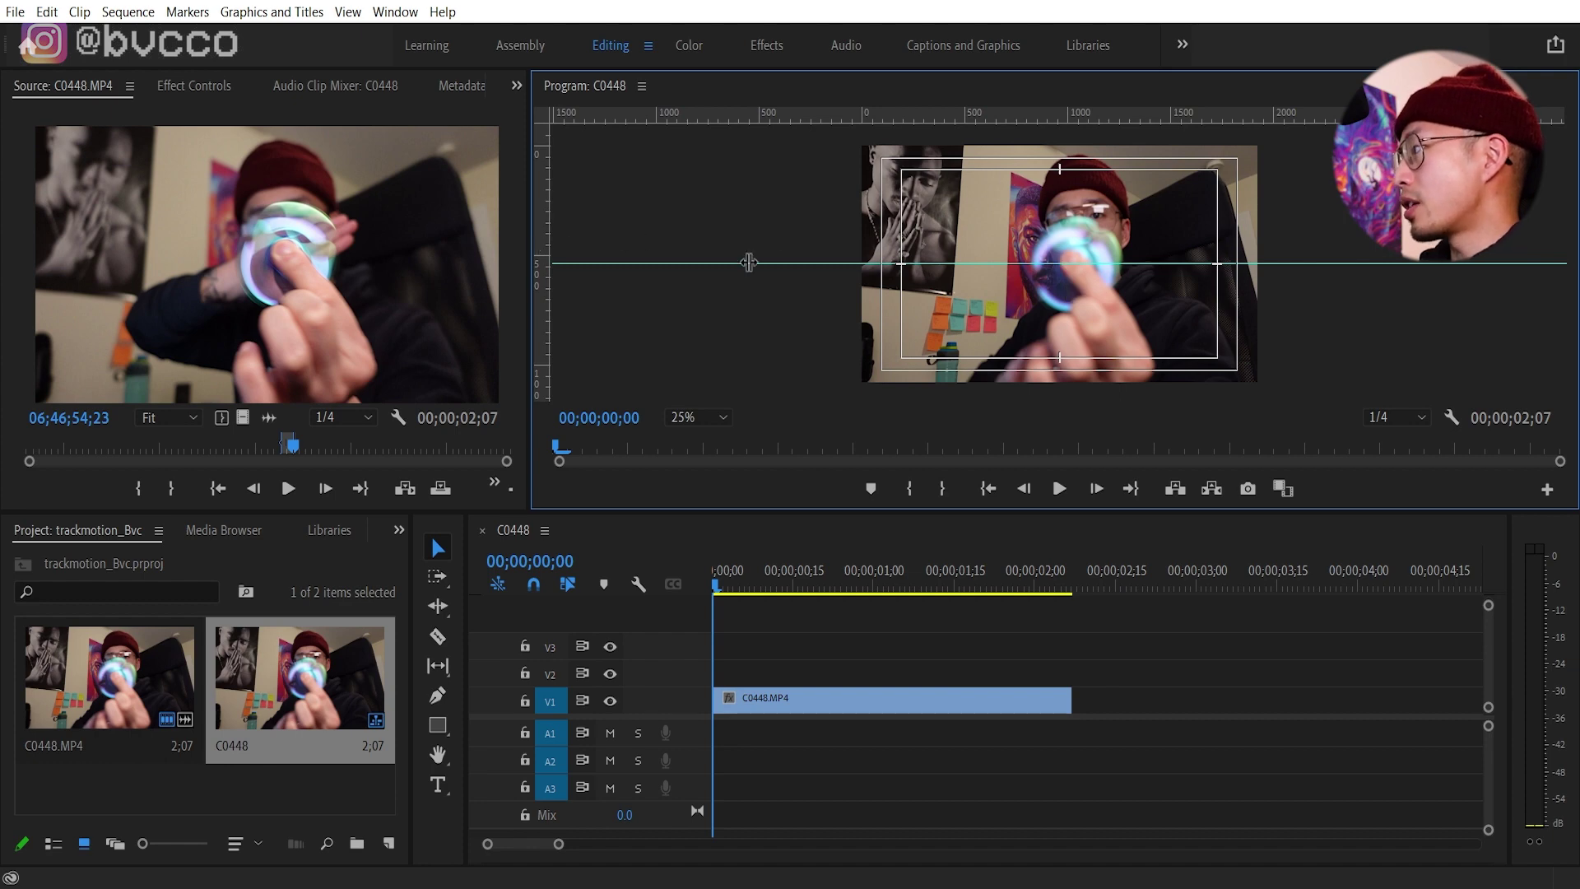
pyautogui.moveTo(749, 262); pyautogui.dragTo(1061, 268)
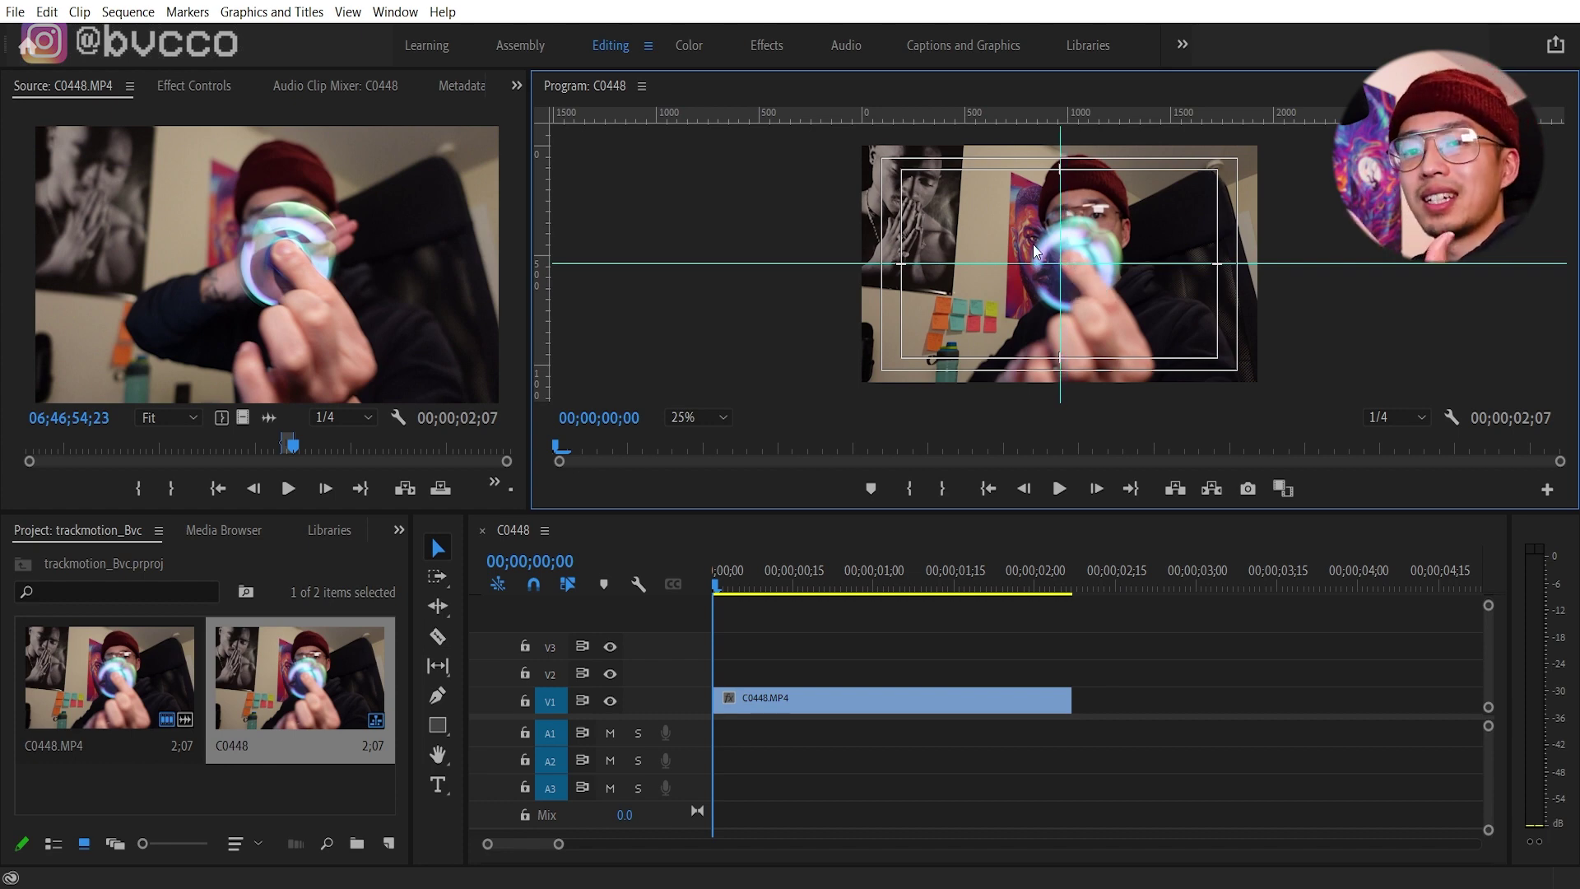
pyautogui.click(773, 696)
pyautogui.click(181, 85)
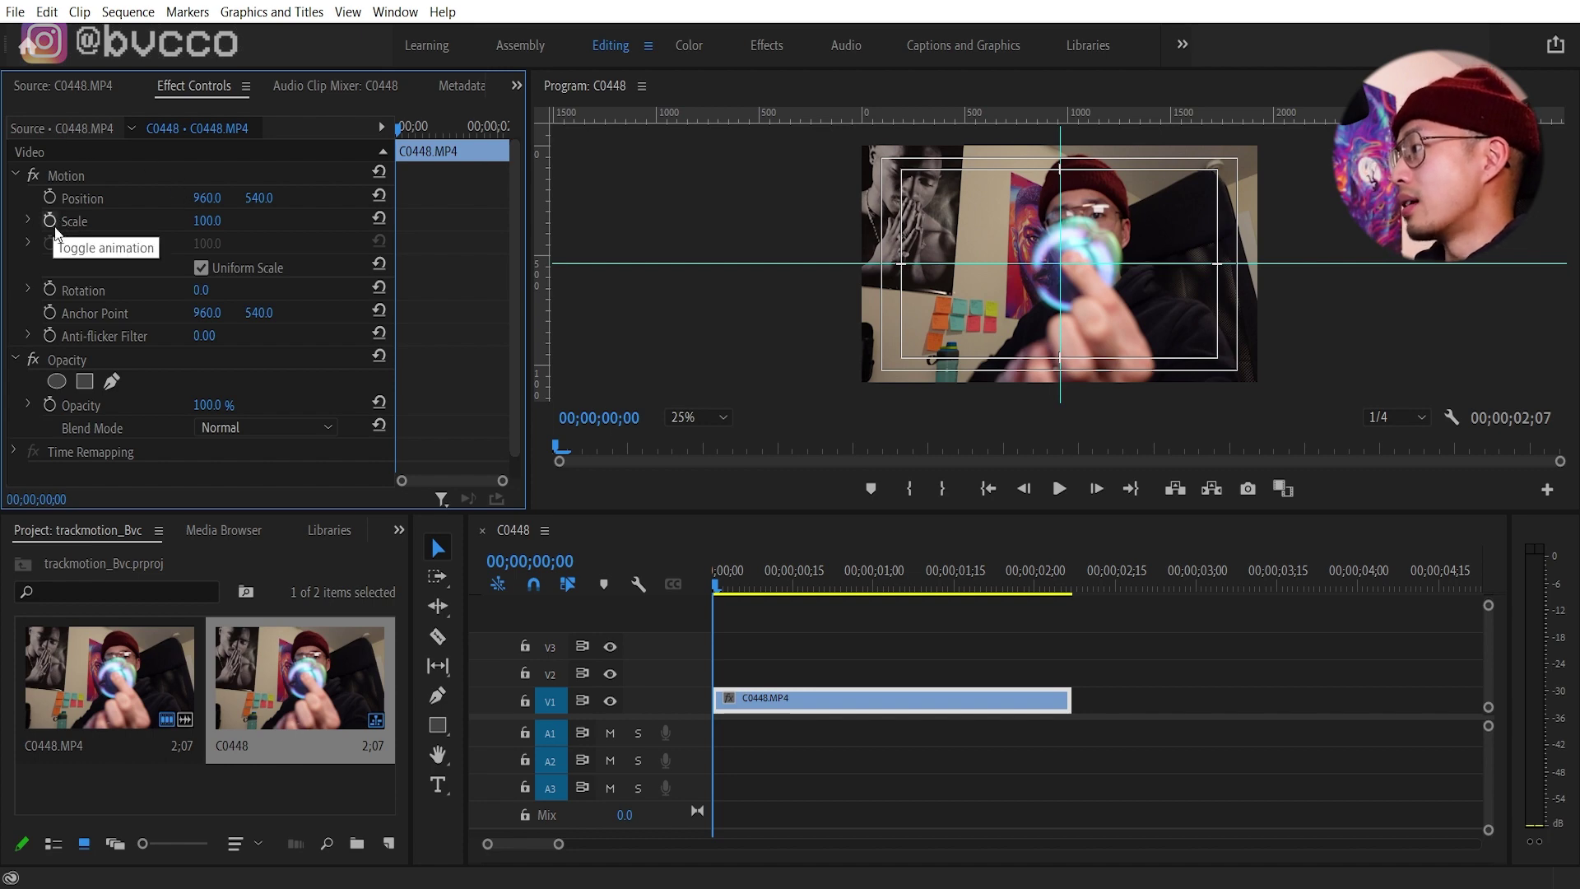
pyautogui.moveTo(207, 223)
pyautogui.mouseDown()
pyautogui.moveTo(227, 218)
pyautogui.moveTo(220, 198)
pyautogui.moveTo(194, 198)
pyautogui.mouseUp()
pyautogui.hotkey('ctrl', 'z')
pyautogui.hotkey('ctrl', 'z')
pyautogui.hotkey('ctrl', 'z')
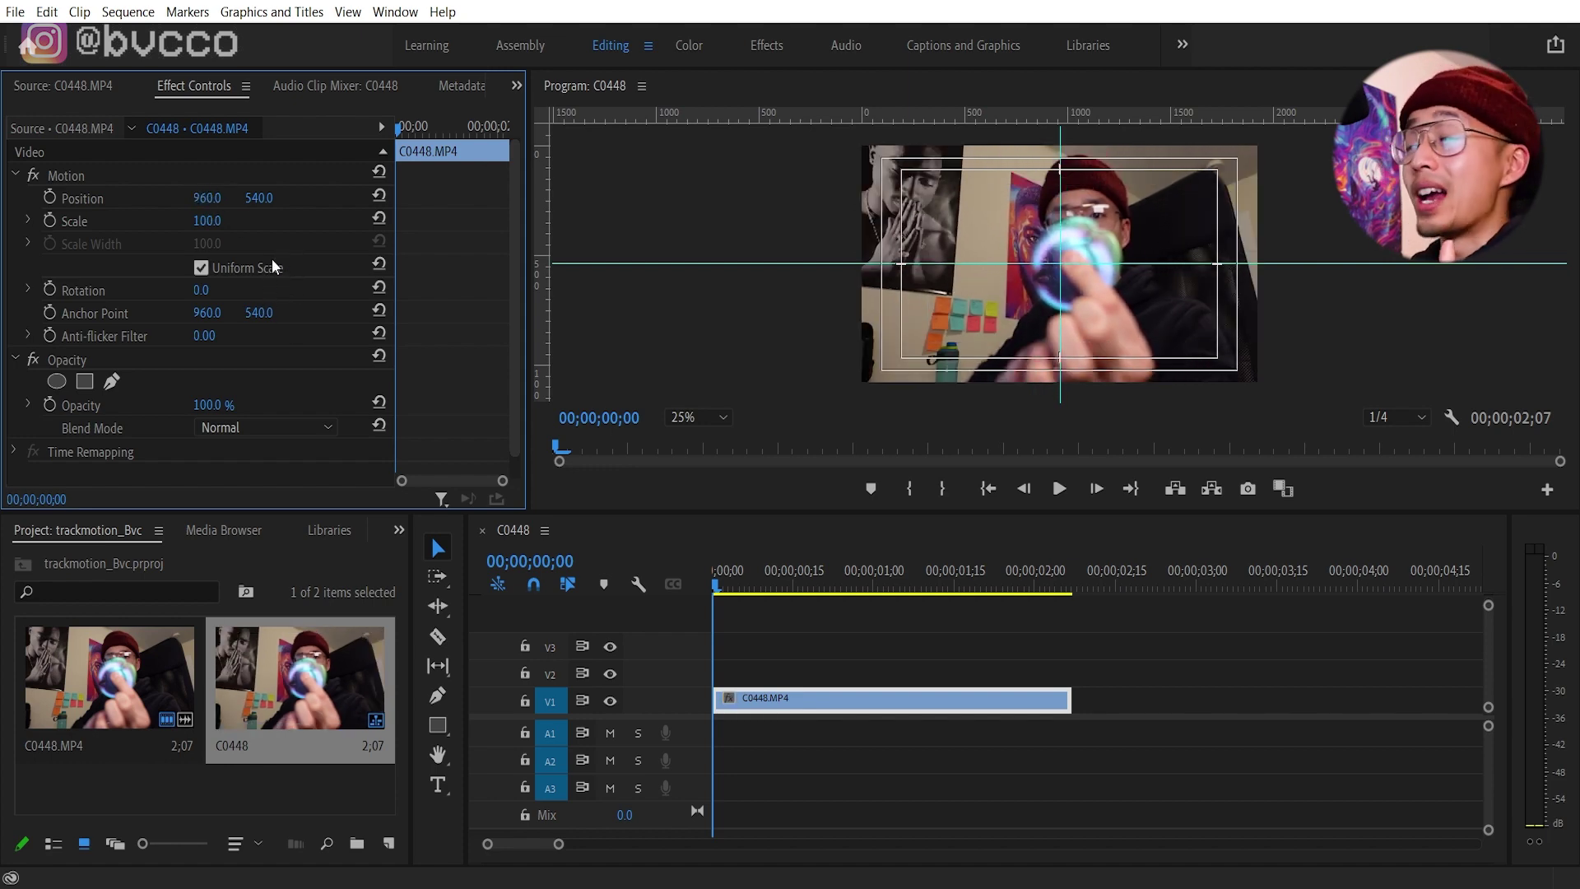
# Step: Set the first Position keyframe at 923.0, 521.0 to centre the spinner
pyautogui.click(52, 199)
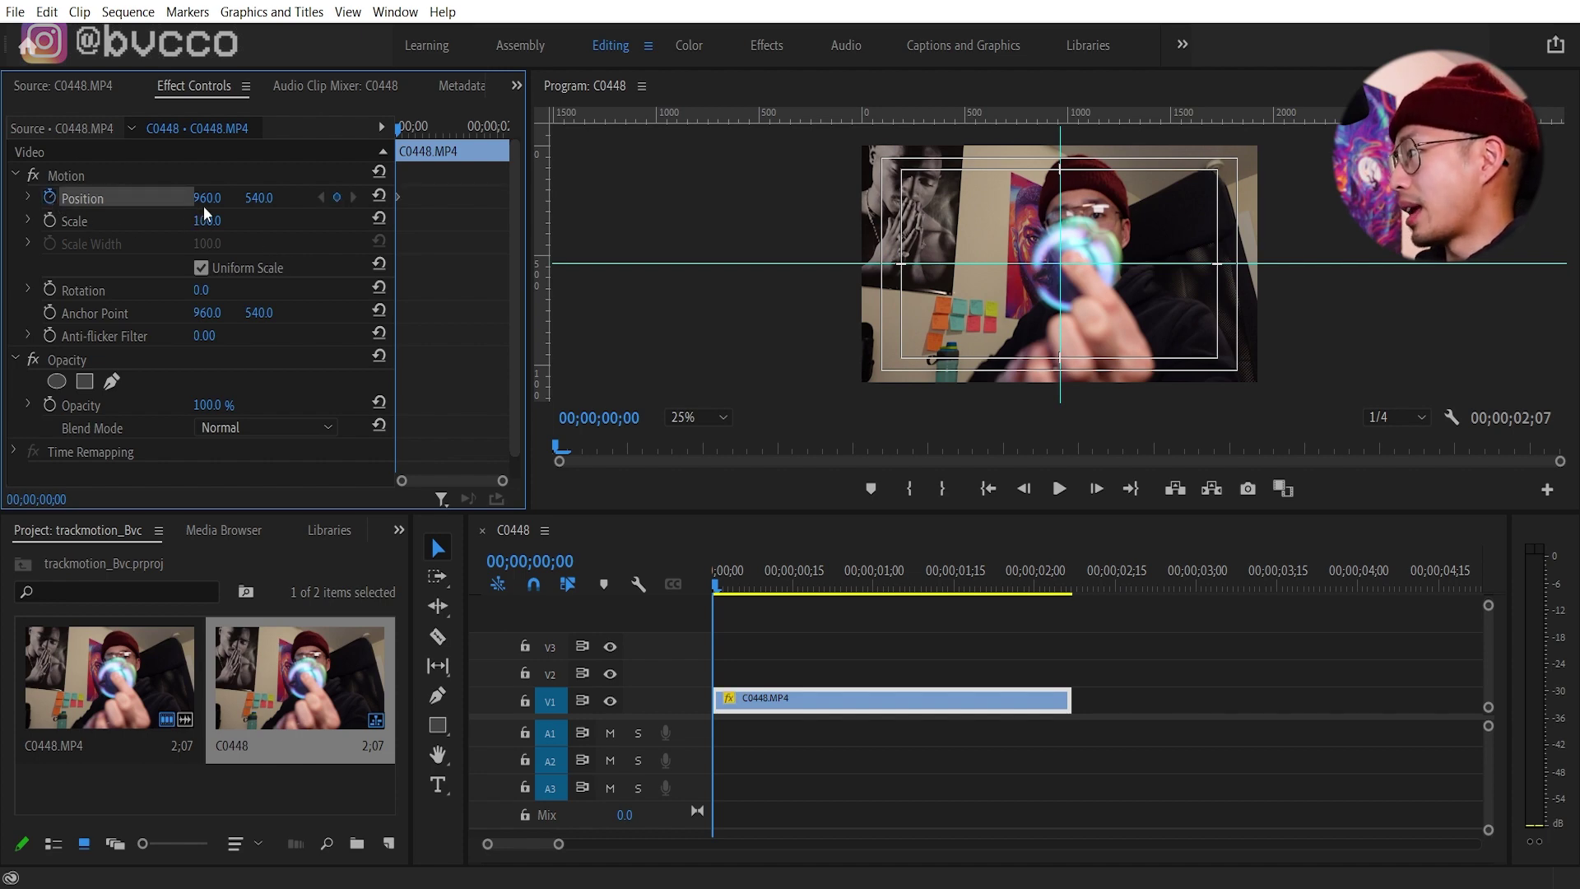
pyautogui.moveTo(205, 199); pyautogui.dragTo(264, 198)
pyautogui.click(270, 196)
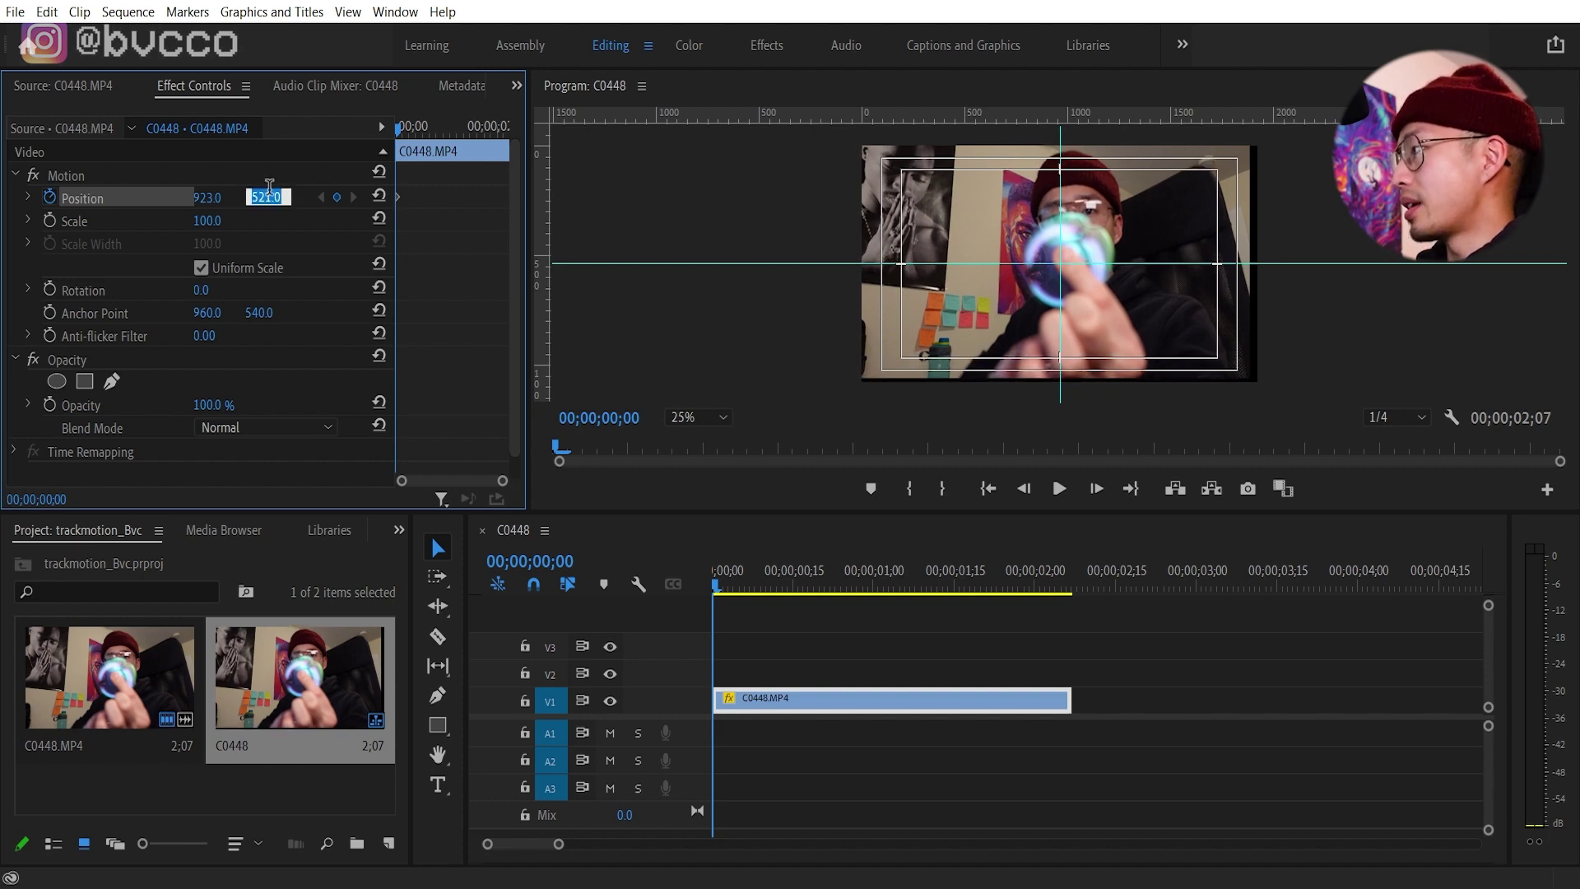
pyautogui.click(267, 220)
pyautogui.click(181, 175)
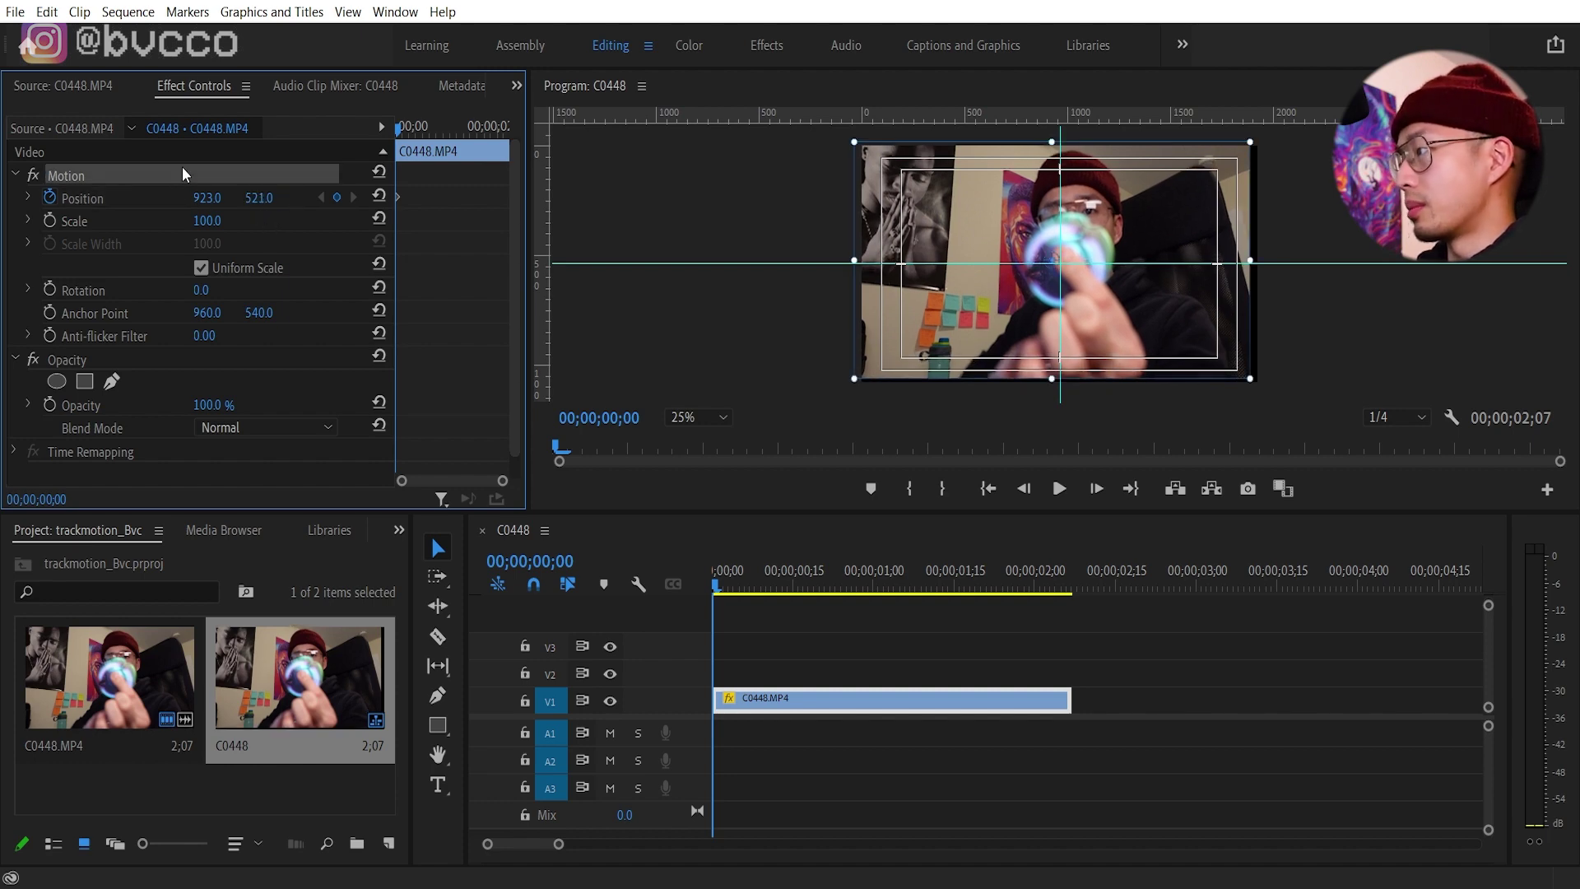
# Step: Step forward frame by frame, keyframing X positions including 1033 to keep the spinner centred
pyautogui.press('space')
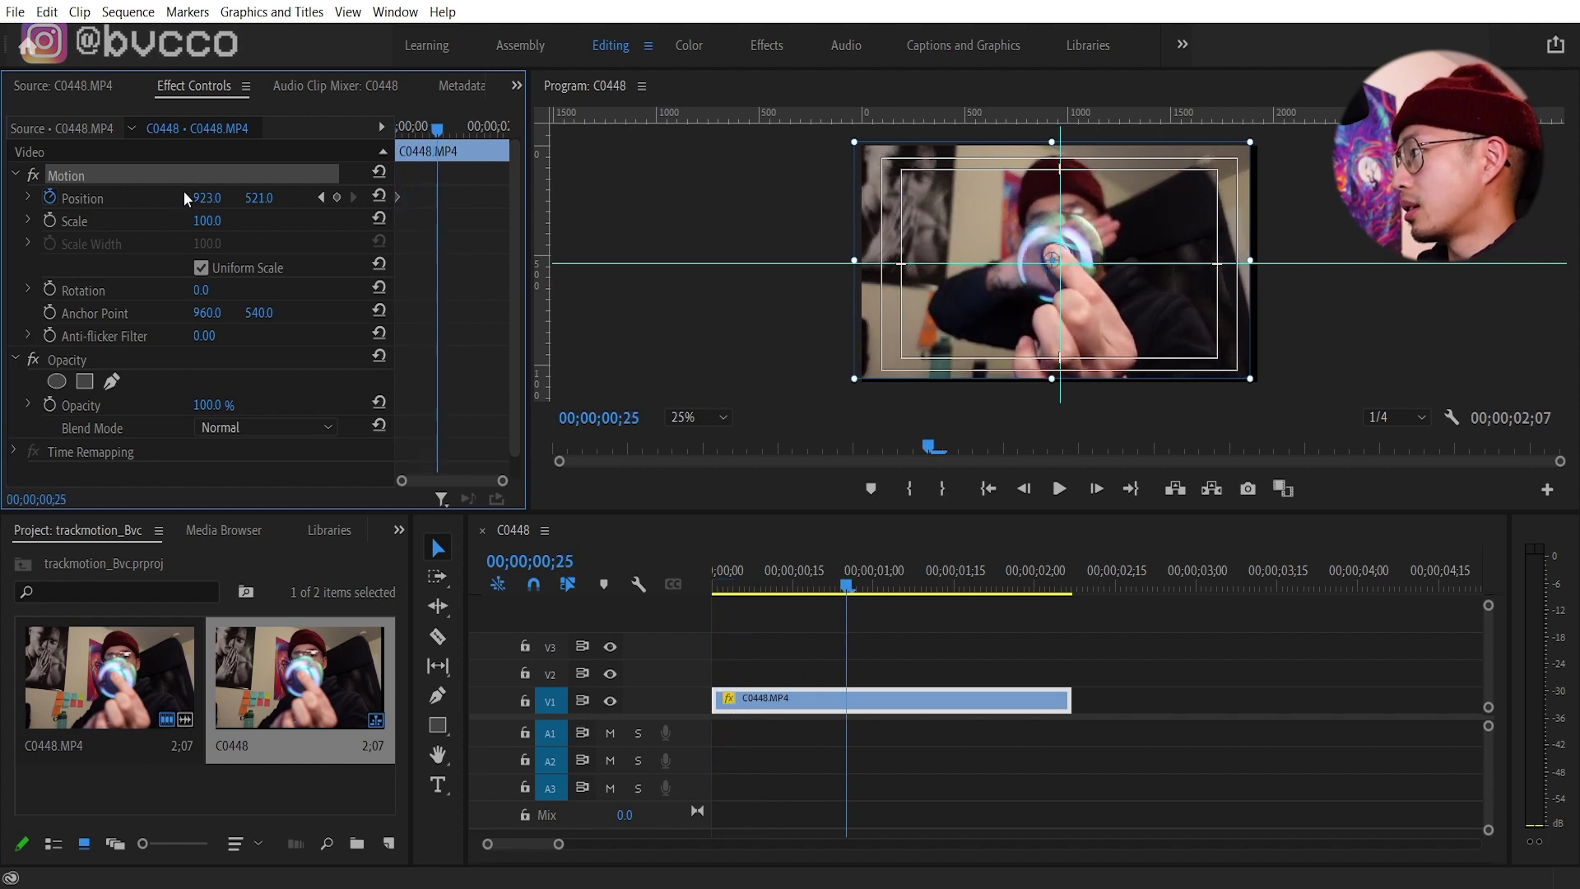
pyautogui.moveTo(202, 198); pyautogui.dragTo(218, 198)
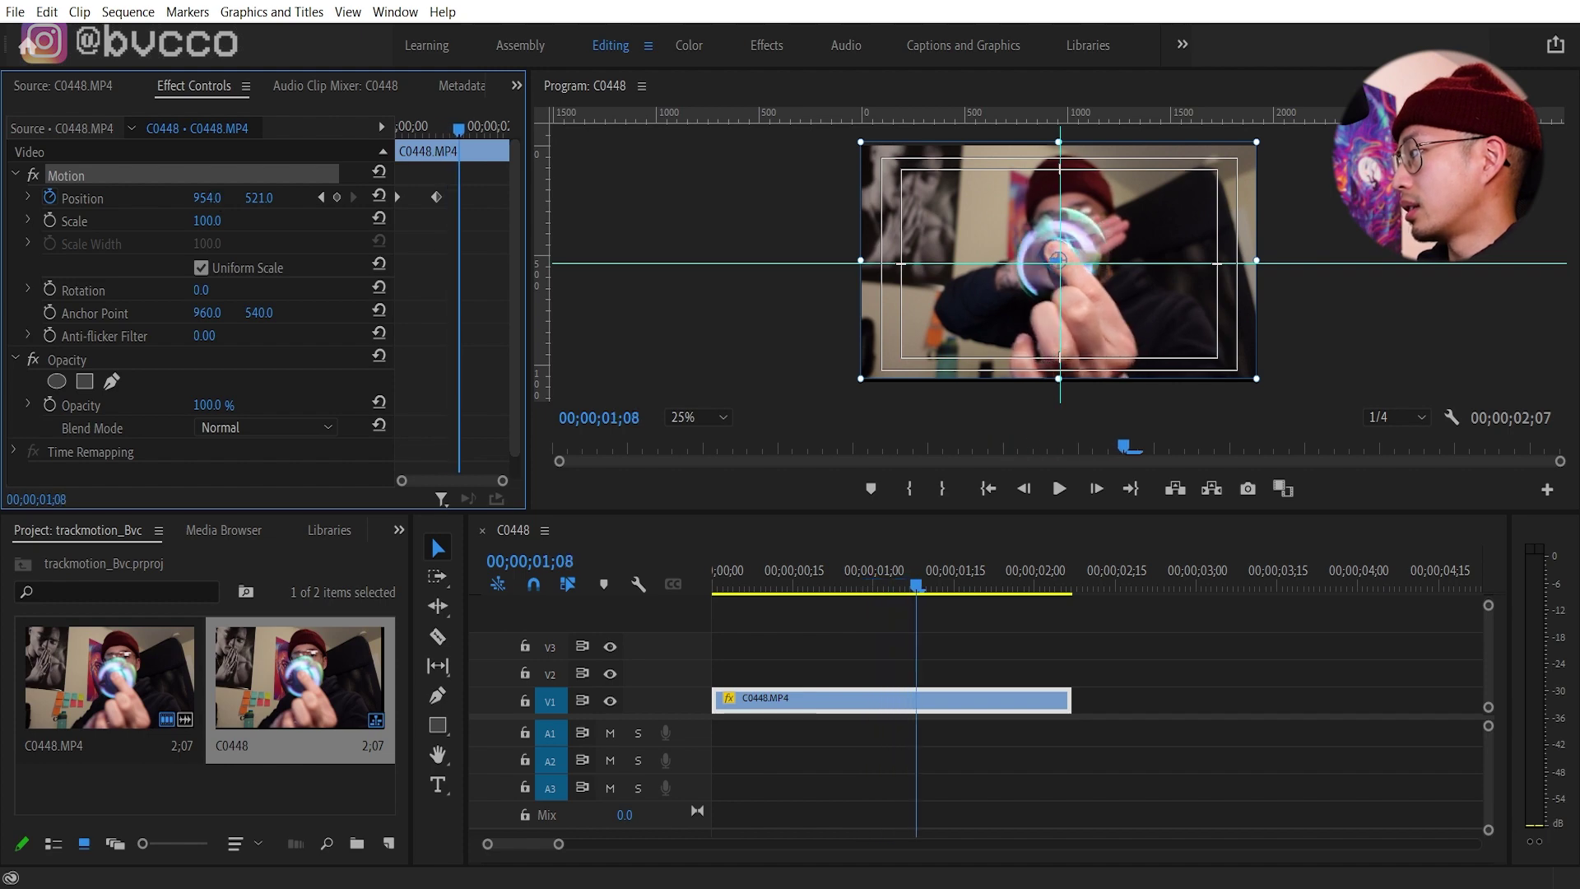
pyautogui.press('Right')
pyautogui.press('Right')
pyautogui.write('1033')
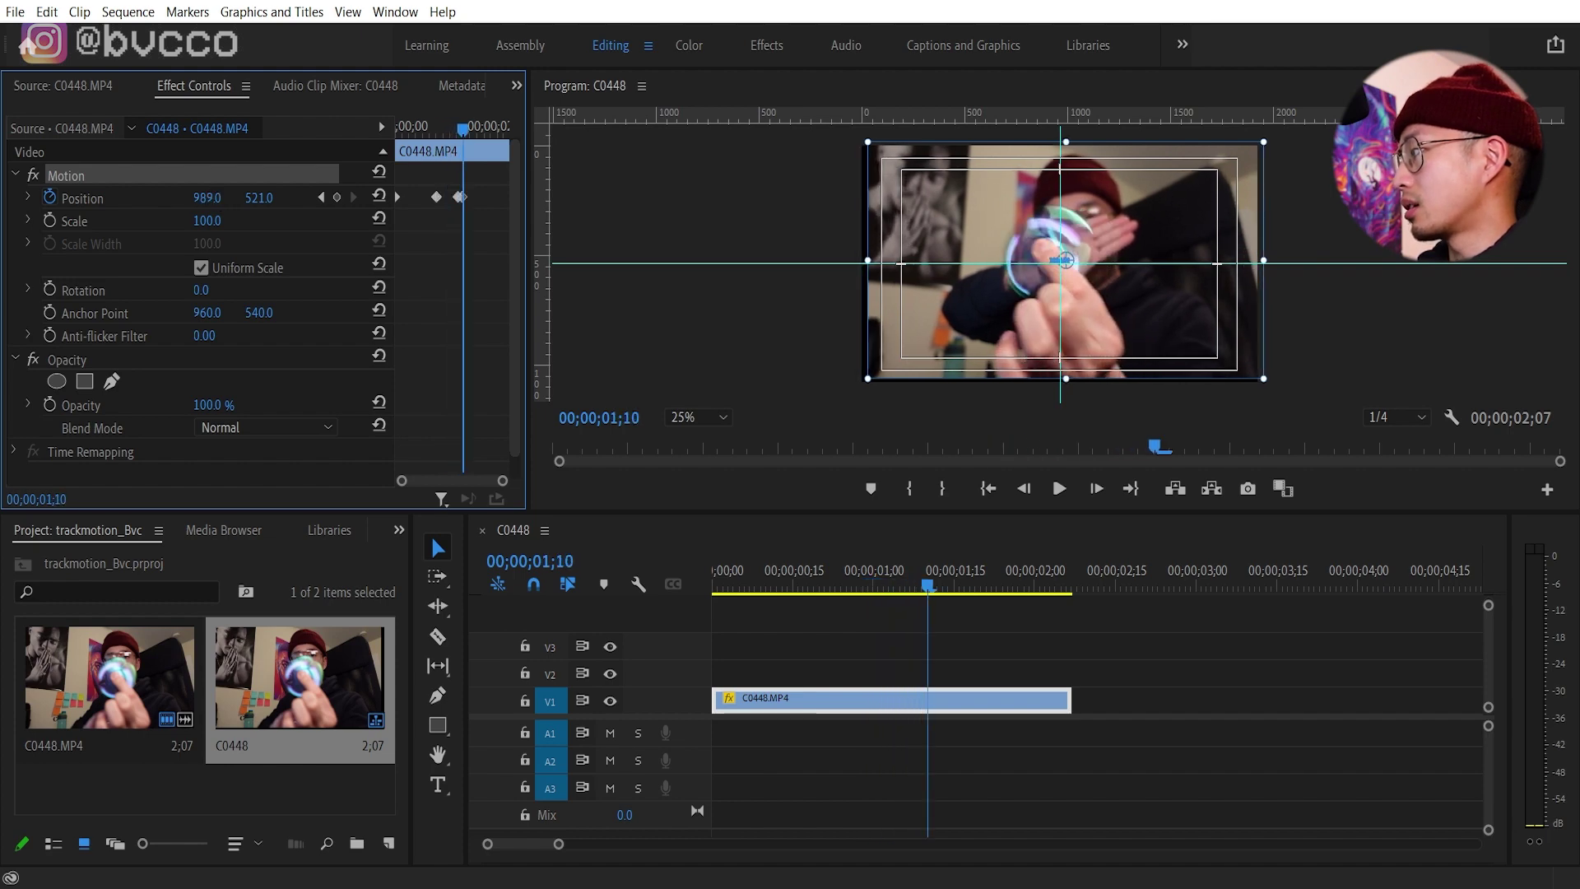
pyautogui.press('Return')
pyautogui.press('Right')
pyautogui.press('Right')
pyautogui.moveTo(211, 198)
pyautogui.mouseDown()
pyautogui.moveTo(266, 203)
pyautogui.moveTo(203, 199)
pyautogui.mouseUp()
pyautogui.press('Right')
pyautogui.press('Right')
pyautogui.press('Right')
pyautogui.press('Right')
pyautogui.press('Right')
pyautogui.press('Right')
pyautogui.press('Right')
pyautogui.press('Right')
pyautogui.press('Right')
pyautogui.press('Right')
pyautogui.press('Right')
pyautogui.press('Right')
pyautogui.press('Right')
pyautogui.press('Right')
pyautogui.press('Right')
pyautogui.press('Right')
pyautogui.press('Right')
pyautogui.press('Right')
pyautogui.press('Right')
pyautogui.press('Right')
pyautogui.press('Right')
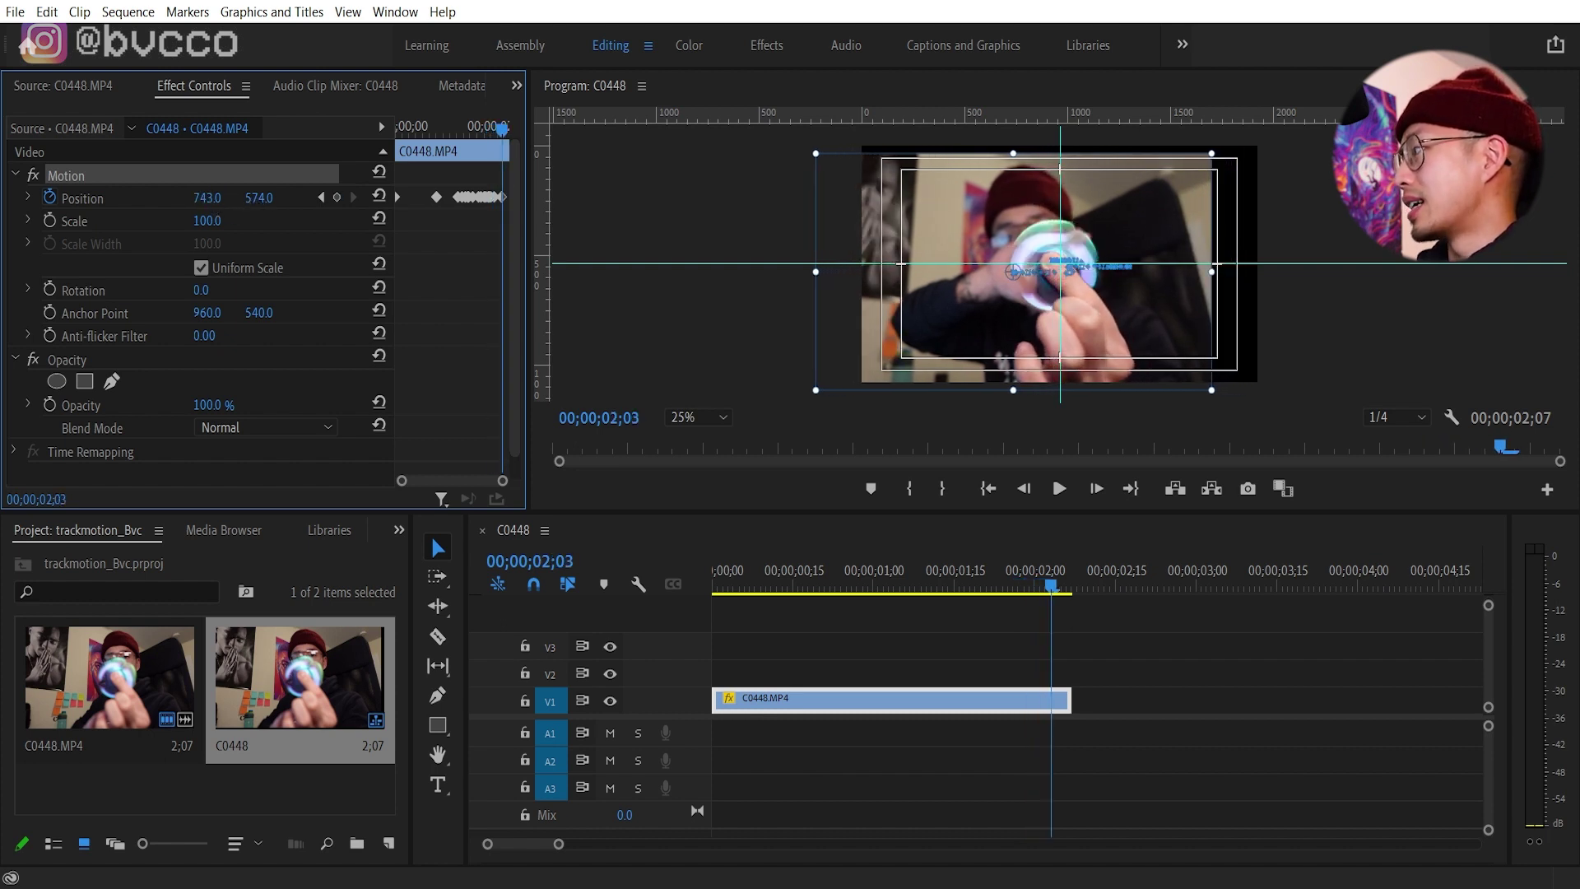
# Step: Keyframe the clip's final frames, then play the sequence from the start to check tracking
pyautogui.press('Right')
pyautogui.press('Right')
pyautogui.press('Right')
pyautogui.moveTo(206, 198); pyautogui.dragTo(236, 198)
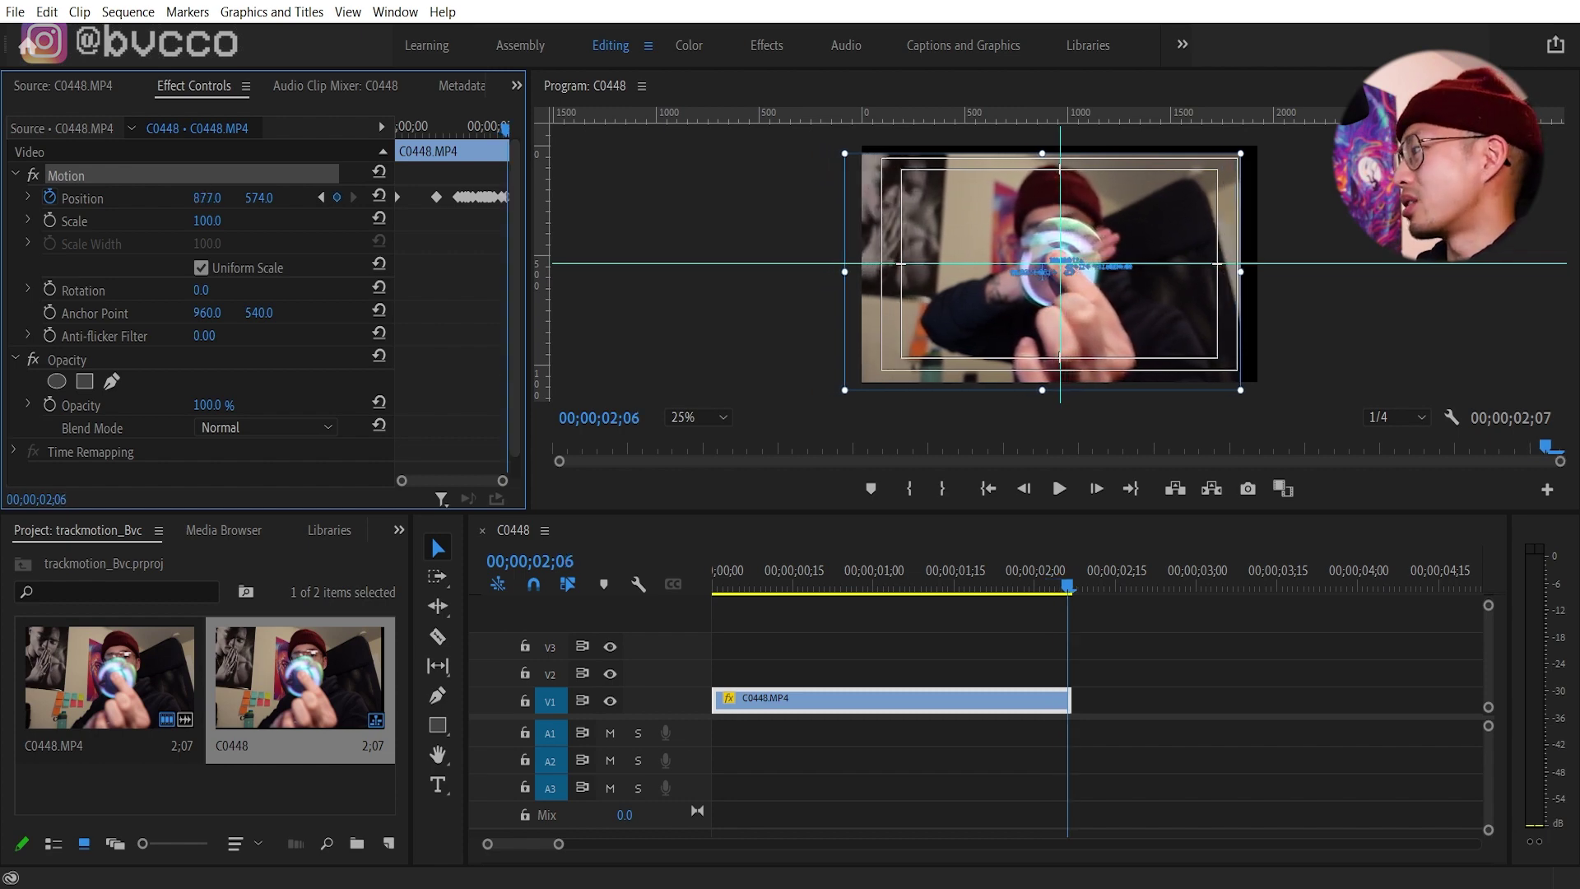
pyautogui.press('Right')
pyautogui.moveTo(1075, 586); pyautogui.dragTo(953, 589)
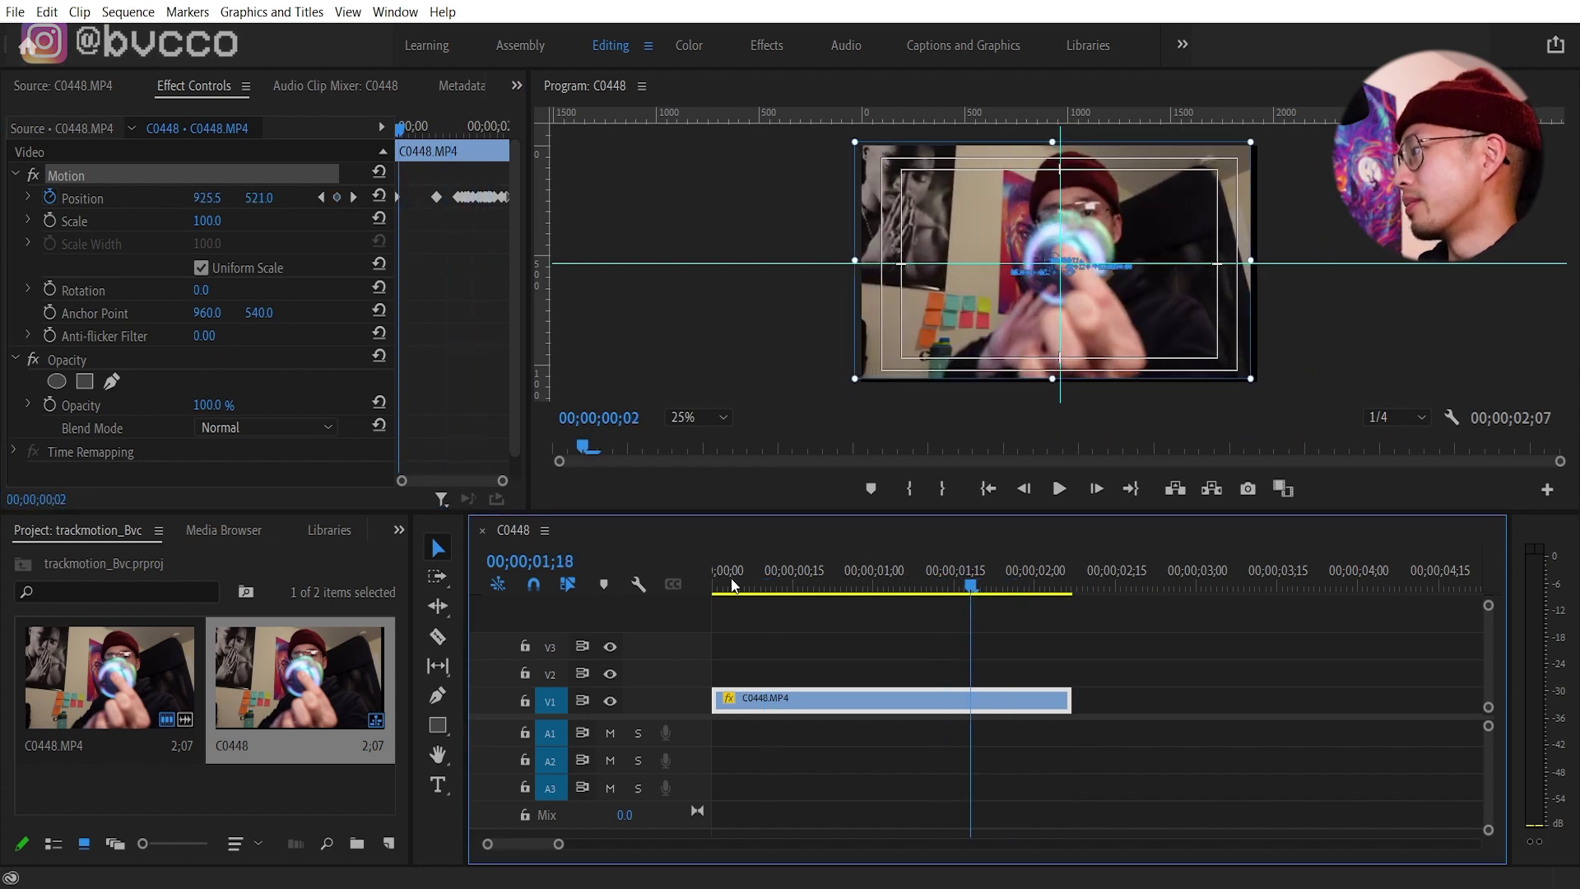
pyautogui.moveTo(733, 585); pyautogui.dragTo(693, 591)
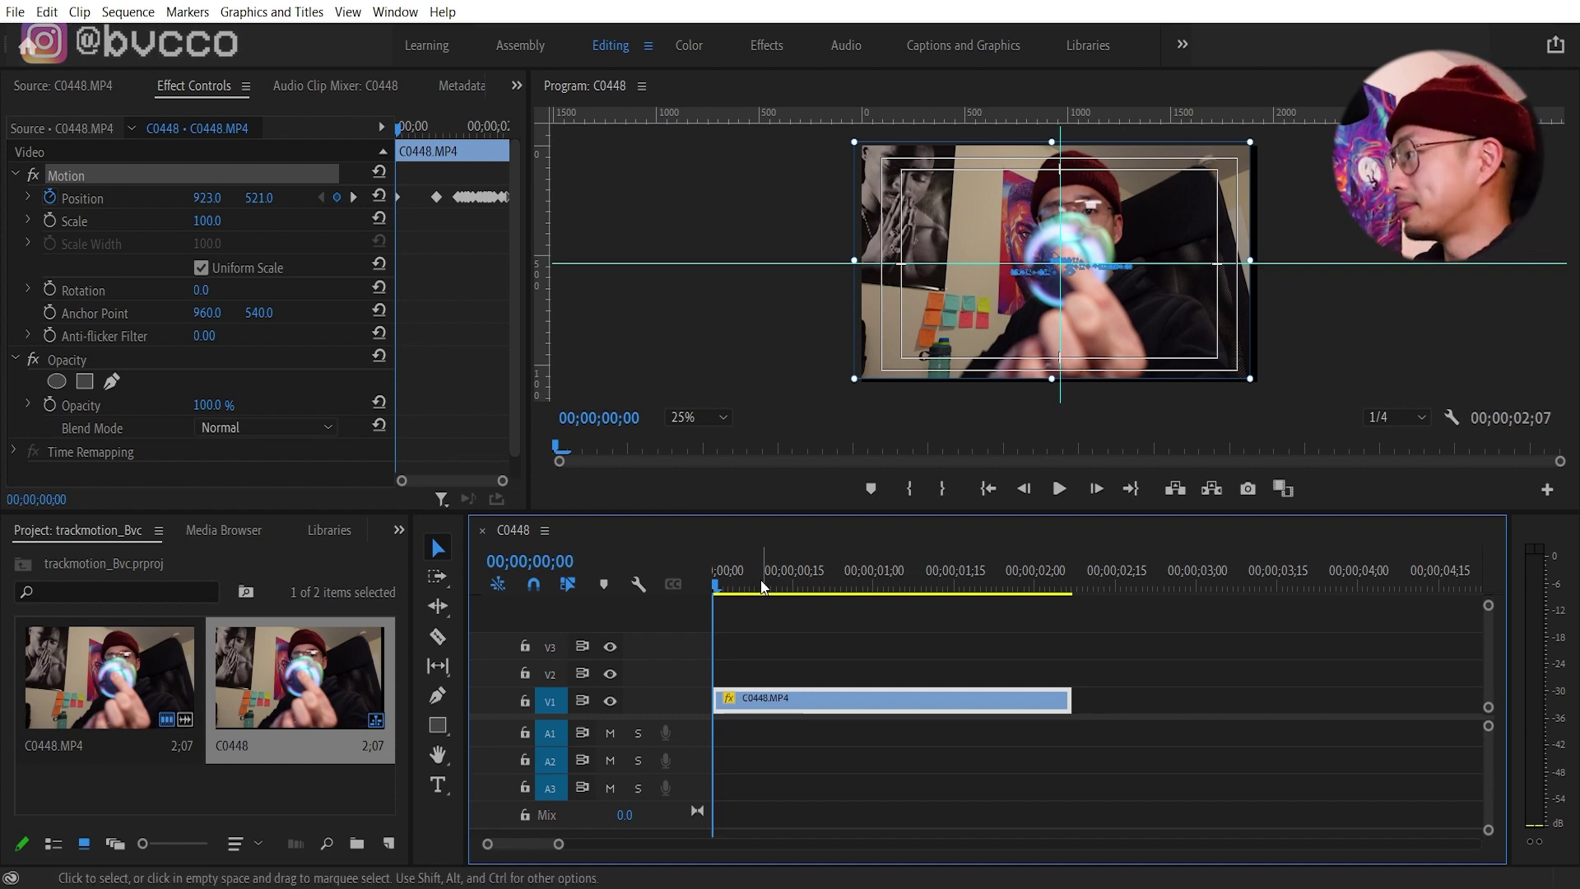
pyautogui.press('space')
pyautogui.click(714, 594)
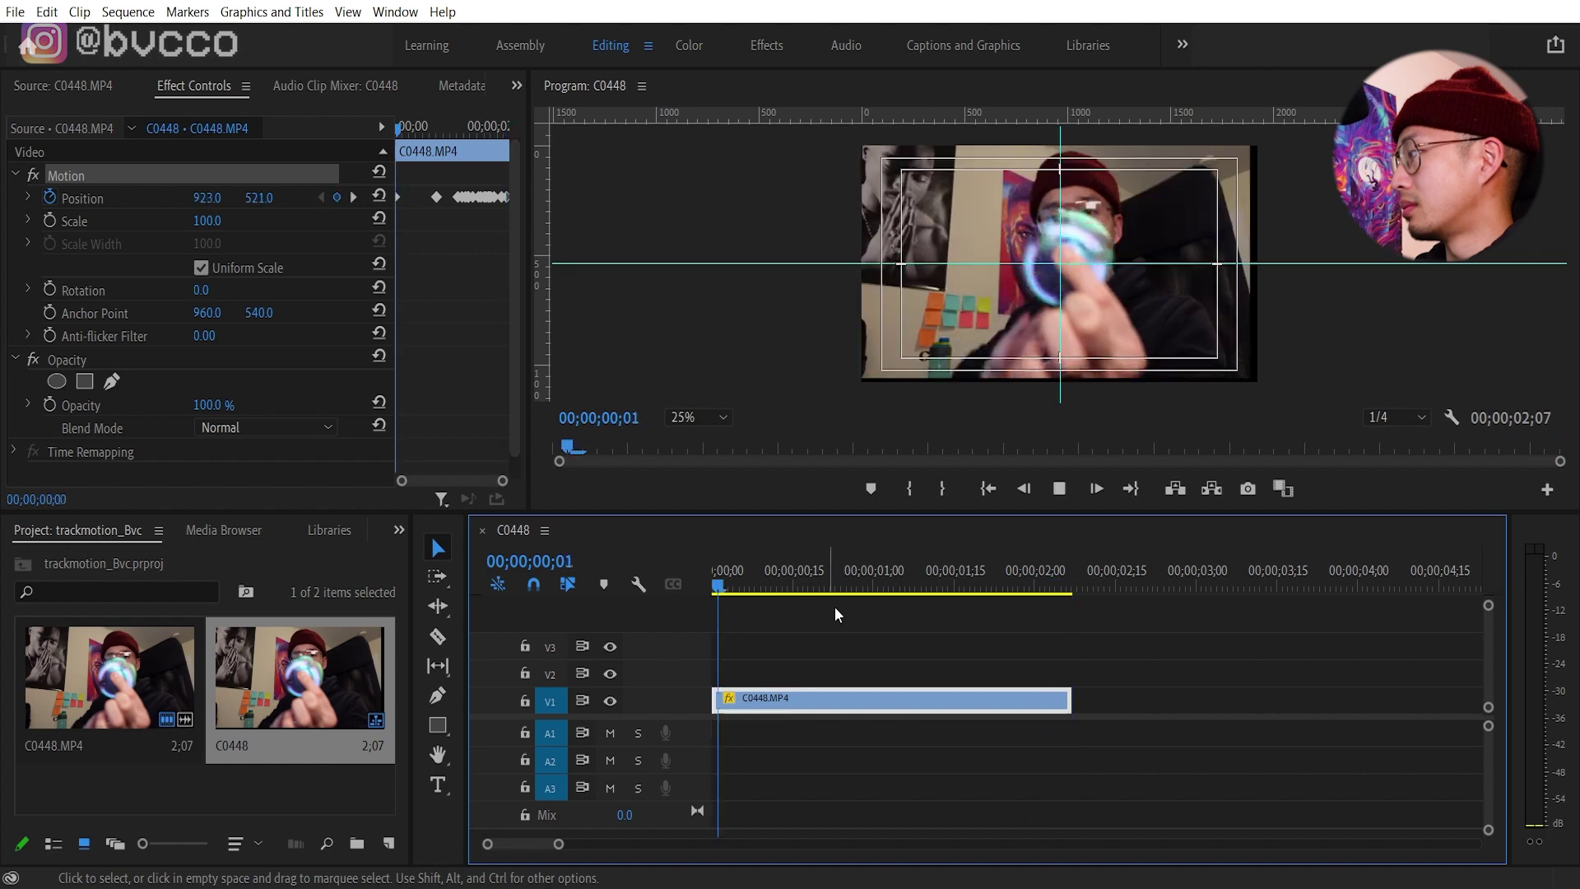
pyautogui.click(975, 581)
pyautogui.moveTo(976, 580); pyautogui.dragTo(923, 601)
# Step: Scale the C0448 clip up to 144% and preview it
pyautogui.click(856, 698)
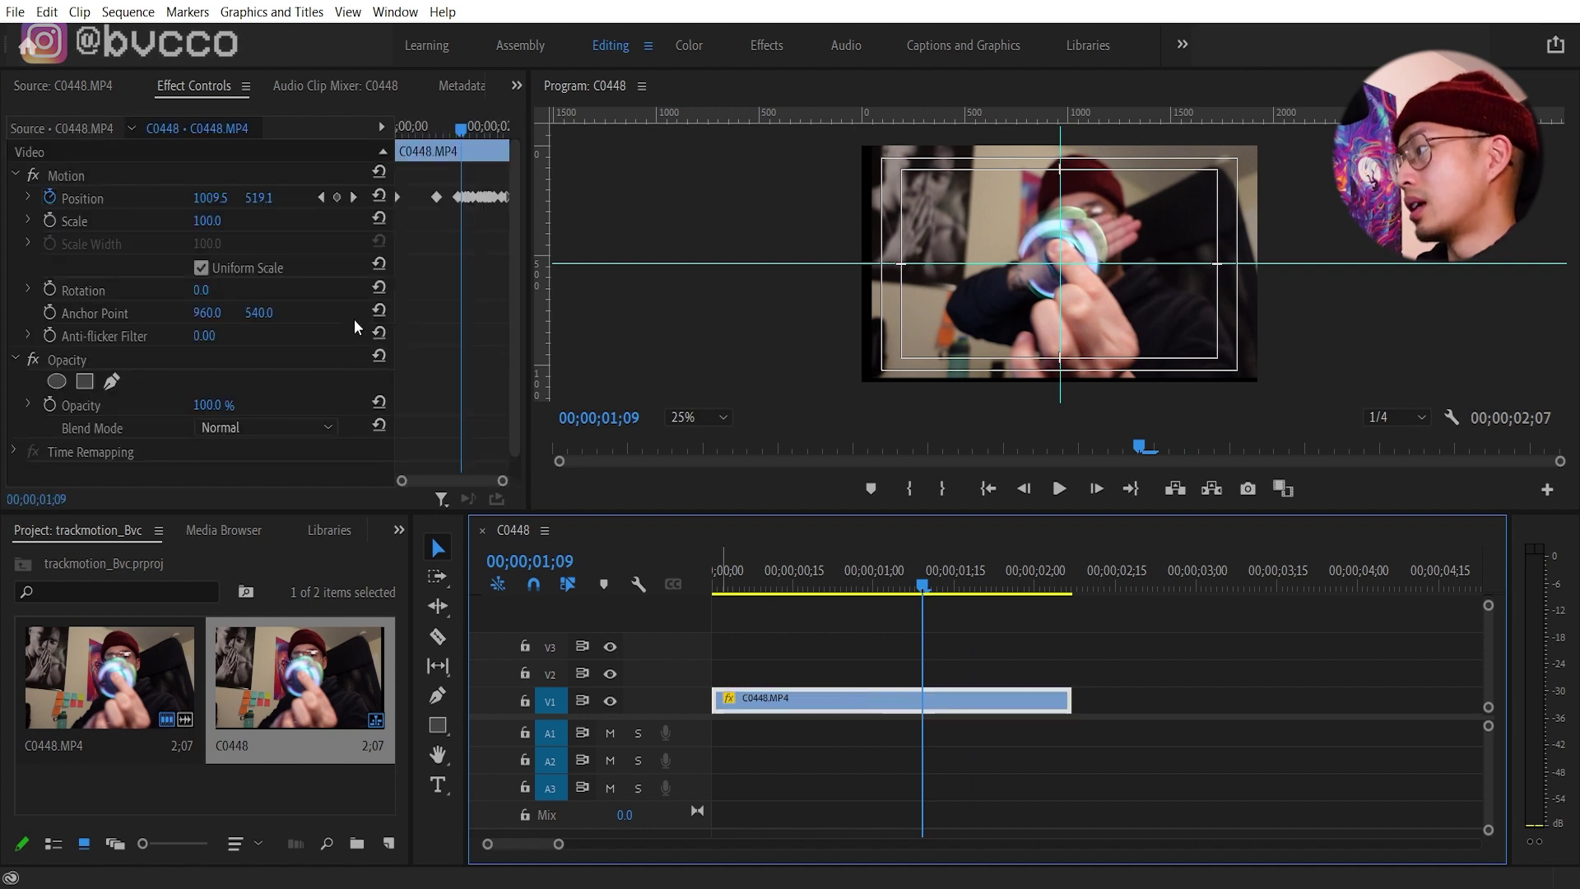
pyautogui.click(218, 228)
pyautogui.moveTo(218, 227); pyautogui.dragTo(247, 227)
pyautogui.press('space')
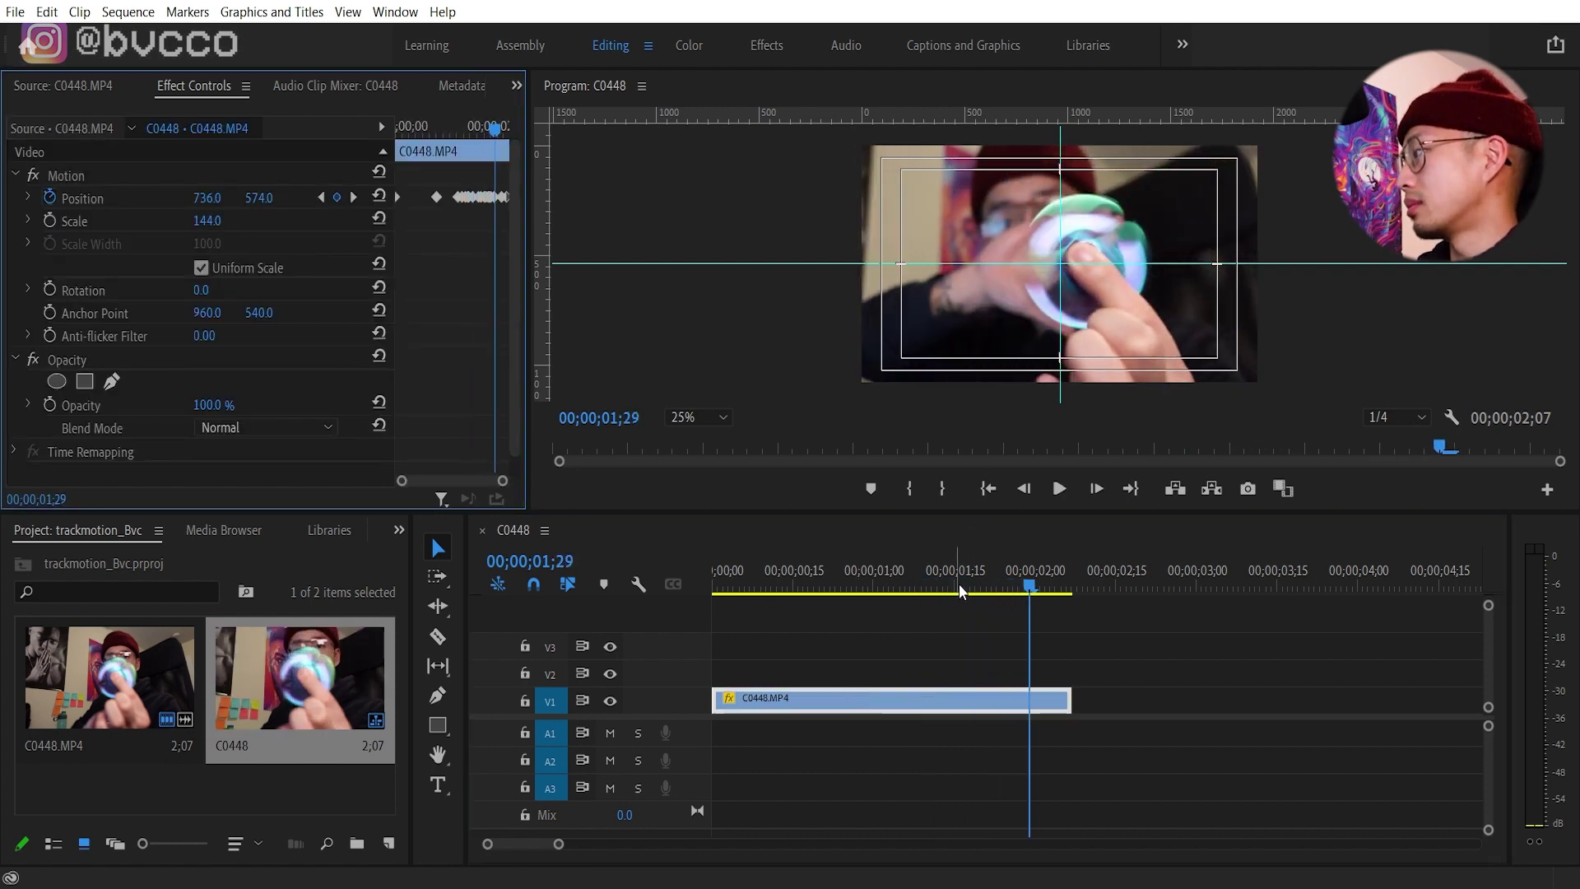
# Step: Cut the clip at 00;28 and remove the first piece and its gap so it starts at zero
pyautogui.moveTo(968, 575); pyautogui.dragTo(866, 568)
pyautogui.press('c')
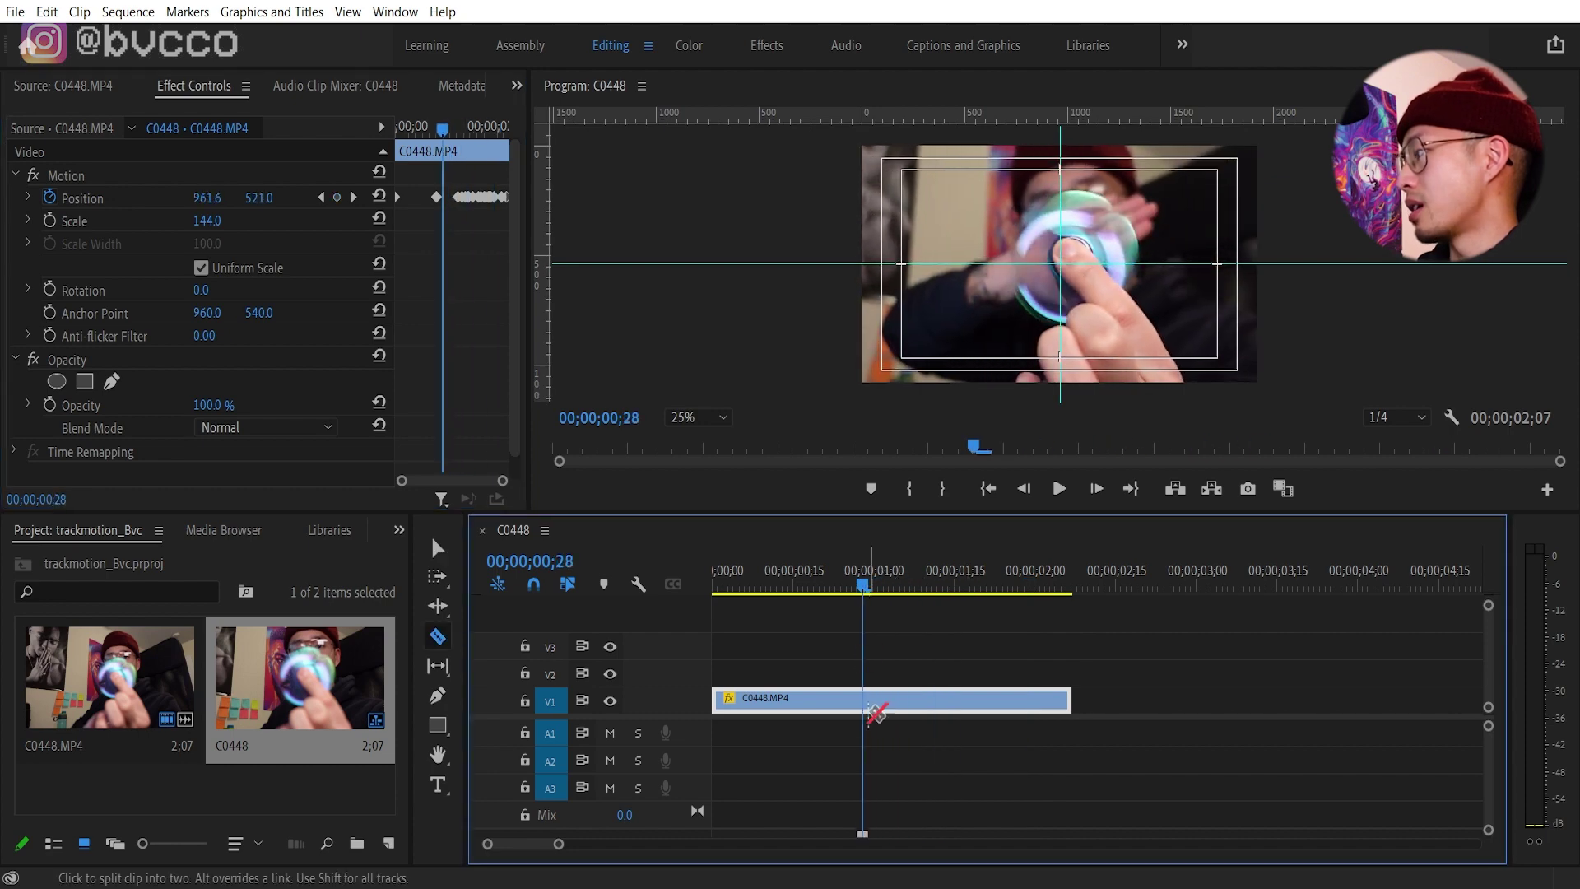
pyautogui.click(864, 699)
pyautogui.press('v')
pyautogui.click(795, 698)
pyautogui.press('Delete')
pyautogui.click(795, 695)
pyautogui.press('Delete')
pyautogui.moveTo(811, 577); pyautogui.dragTo(713, 574)
pyautogui.click(815, 699)
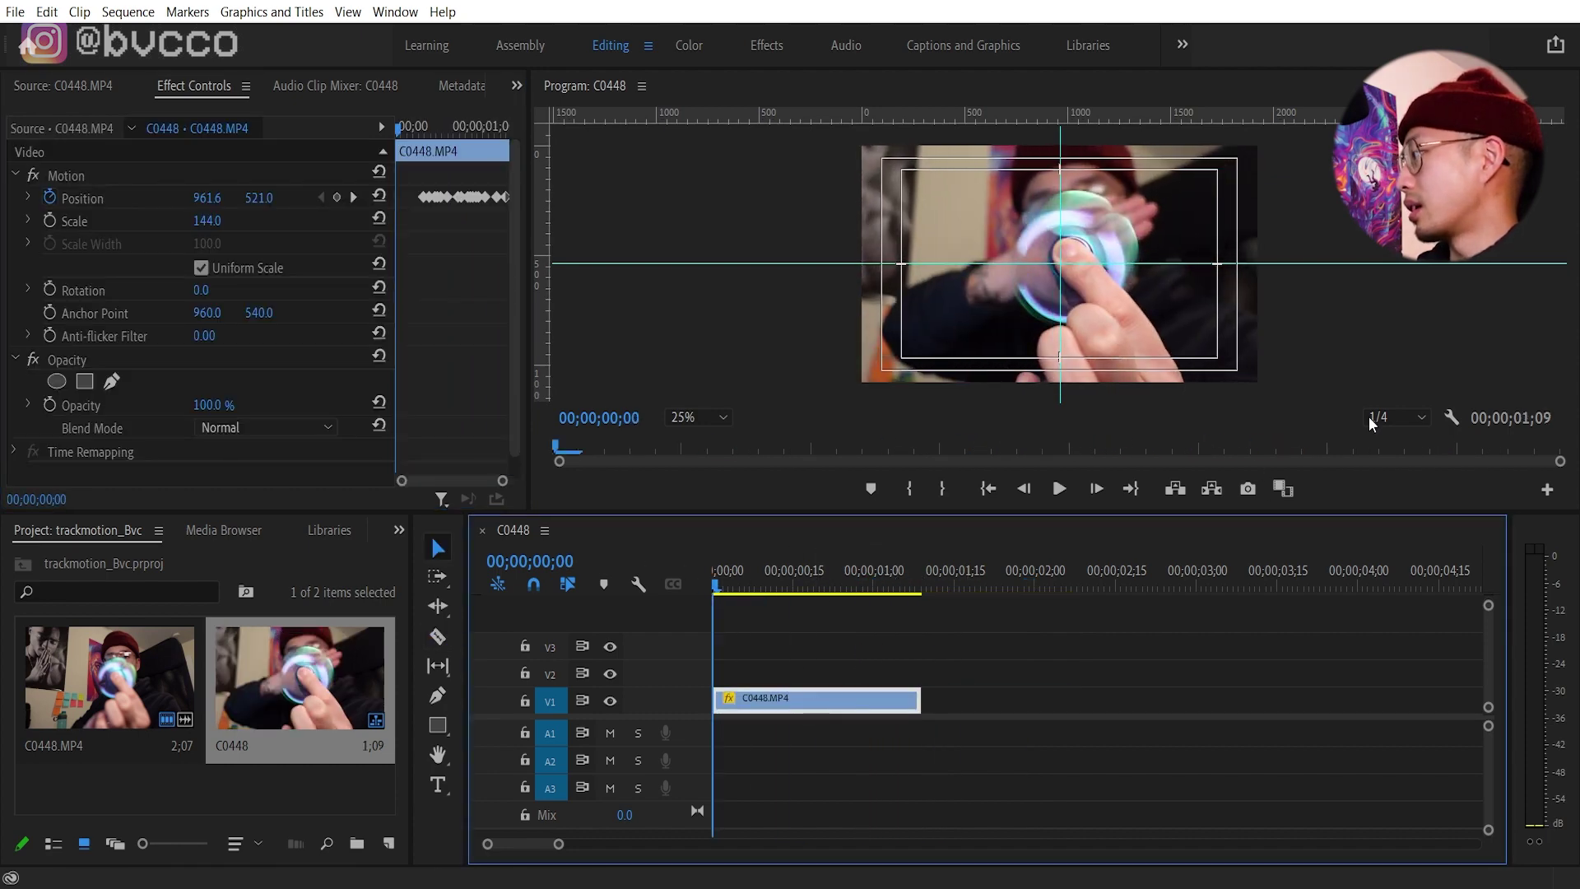
# Step: Enable Loop in the Program monitor settings and play the trimmed clip repeating
pyautogui.click(1452, 418)
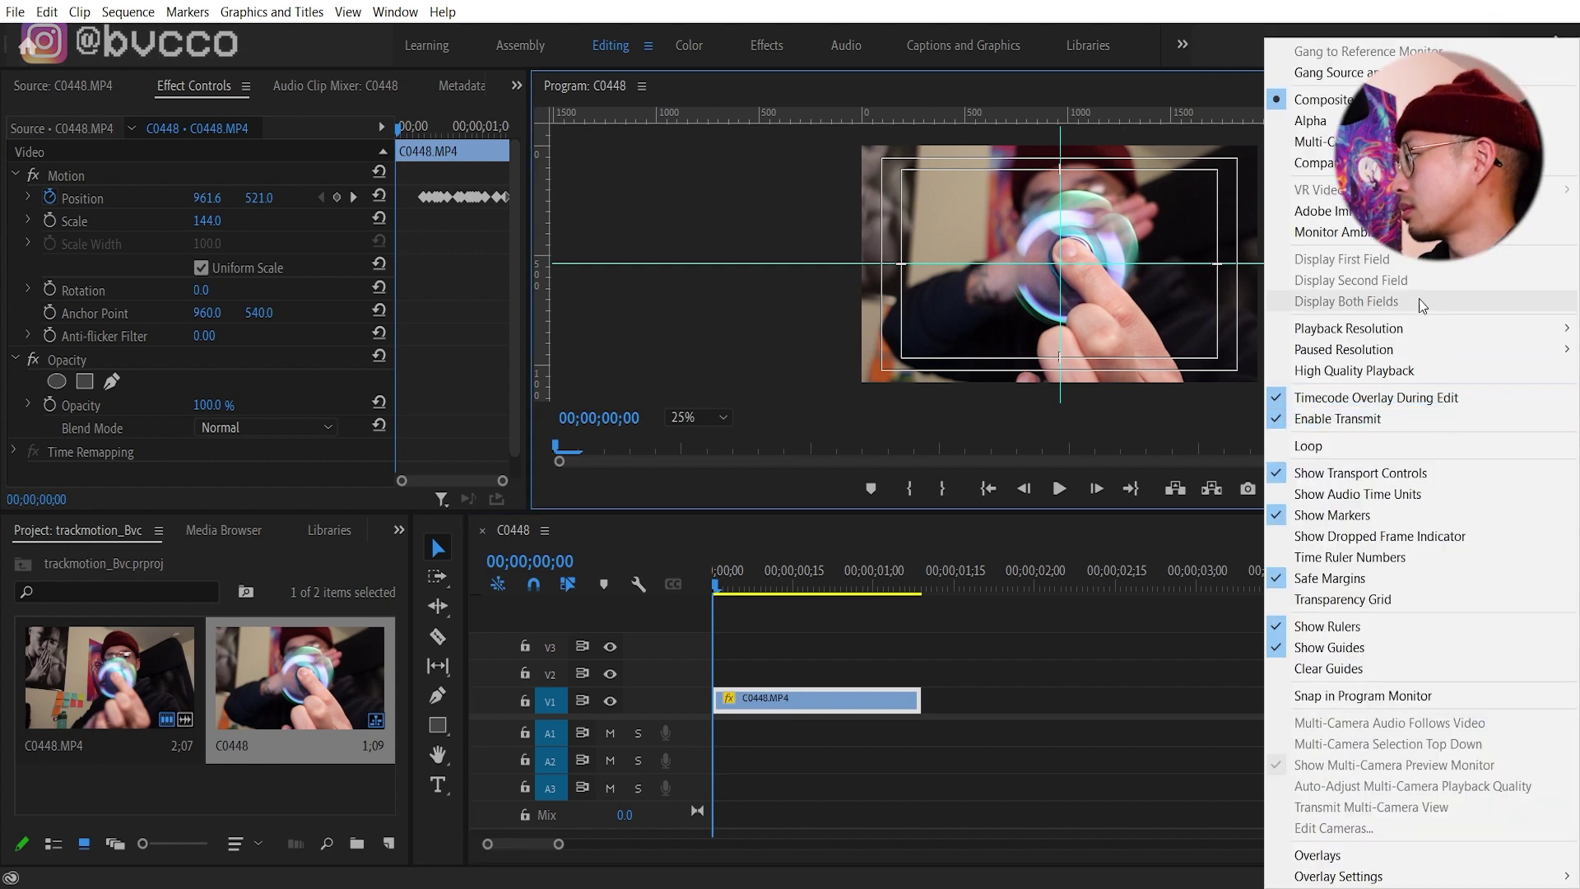
pyautogui.click(1400, 445)
pyautogui.click(697, 575)
pyautogui.press('space')
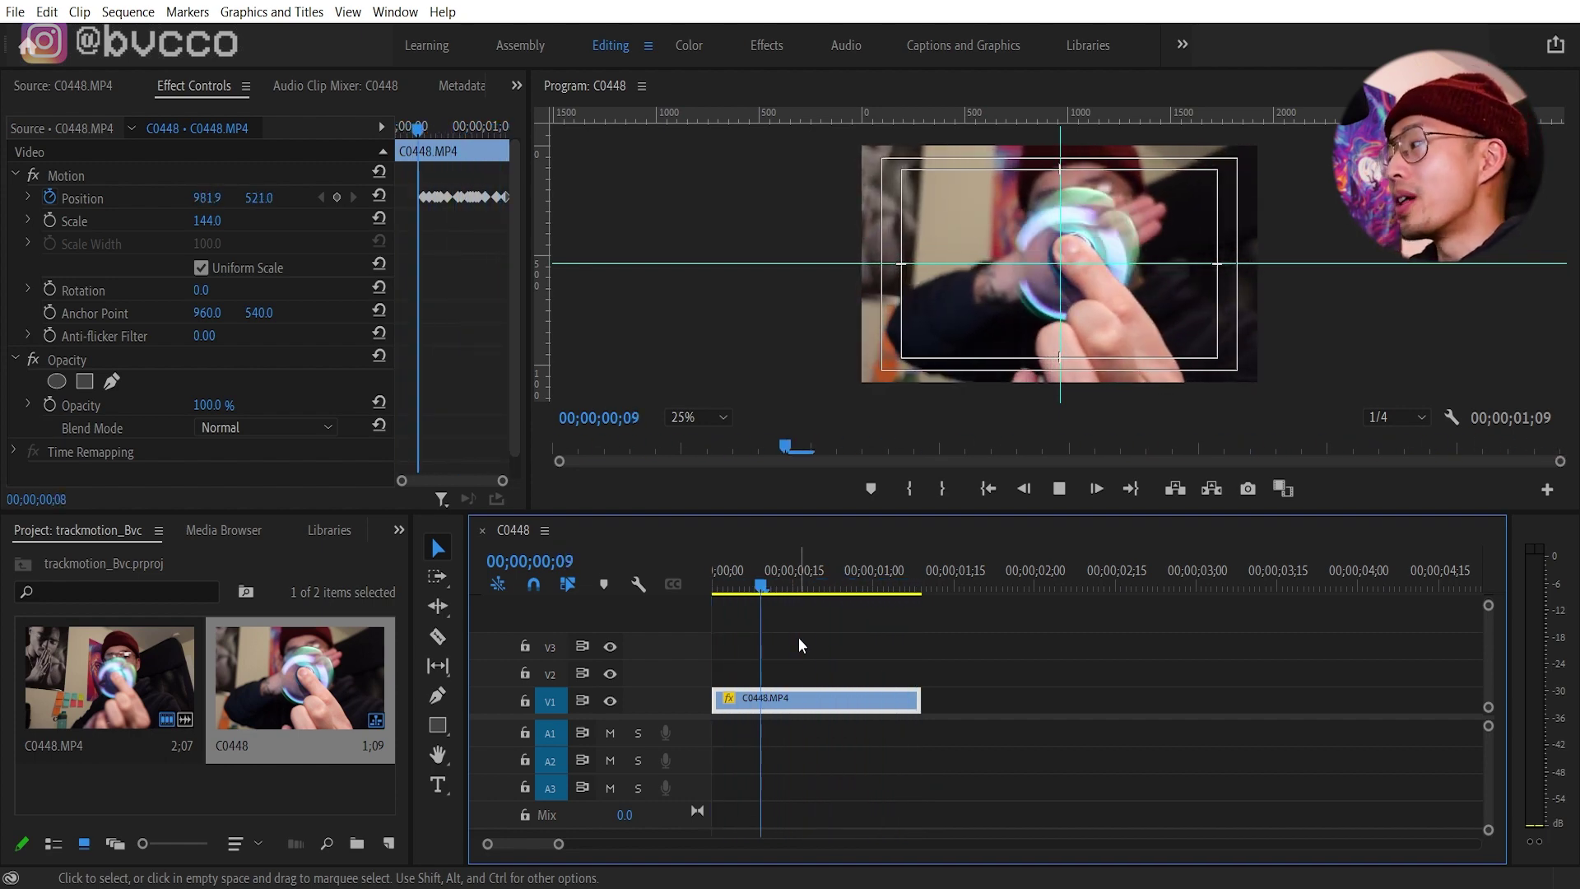
pyautogui.press('space')
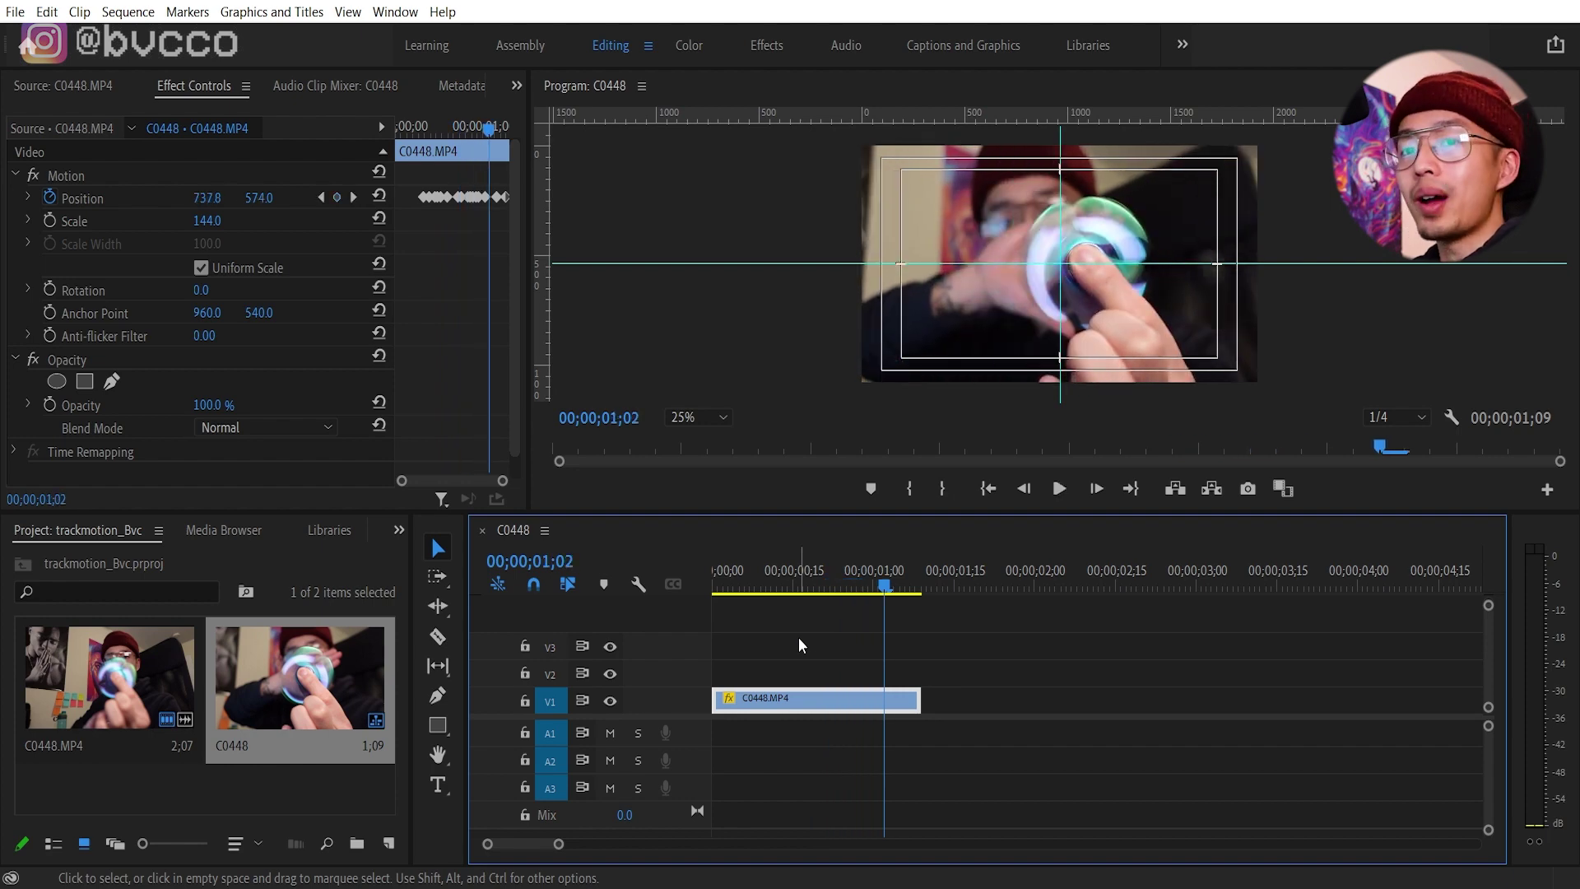